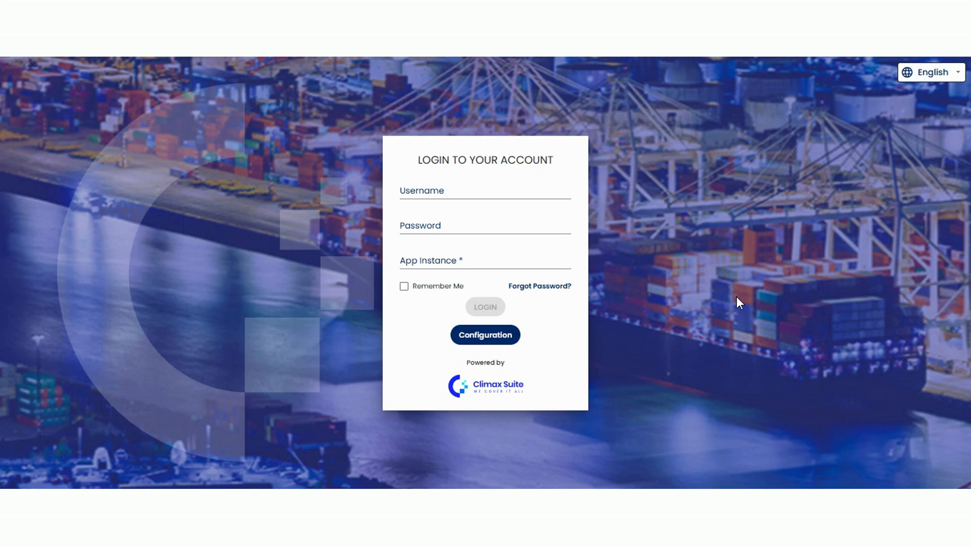
# Step: Log in to the DEMO - SAUDIA app instance with the saved username and account password
pyautogui.click(433, 193)
pyautogui.write('oas')
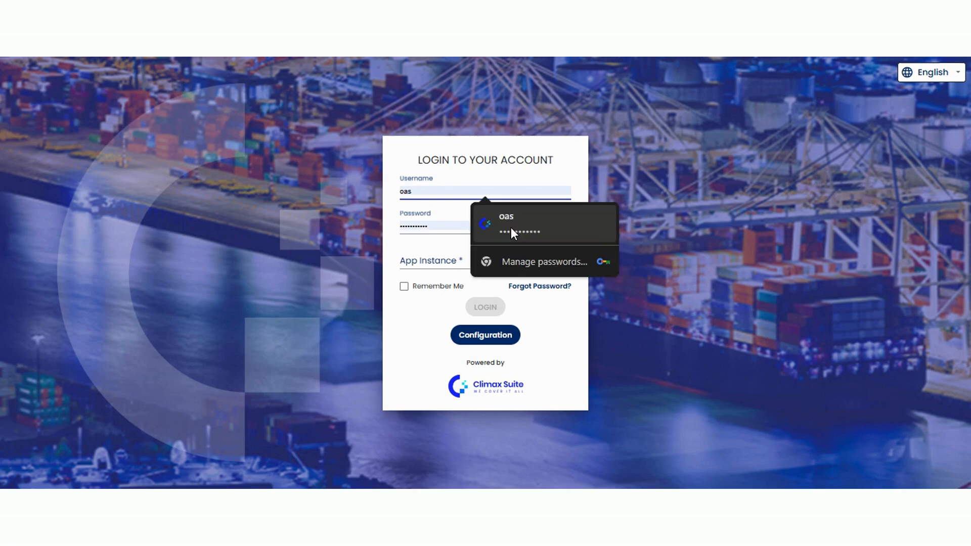
pyautogui.click(510, 227)
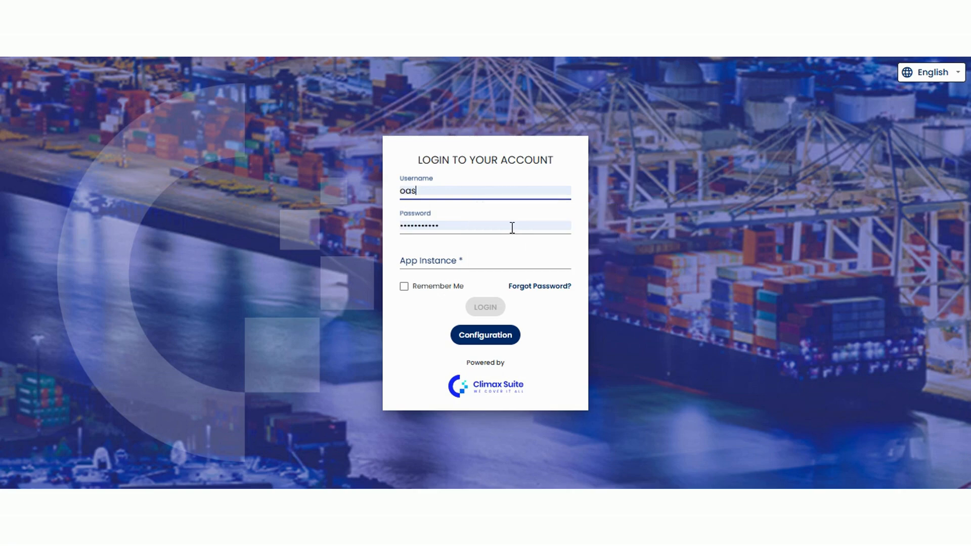
pyautogui.click(448, 262)
pyautogui.click(419, 360)
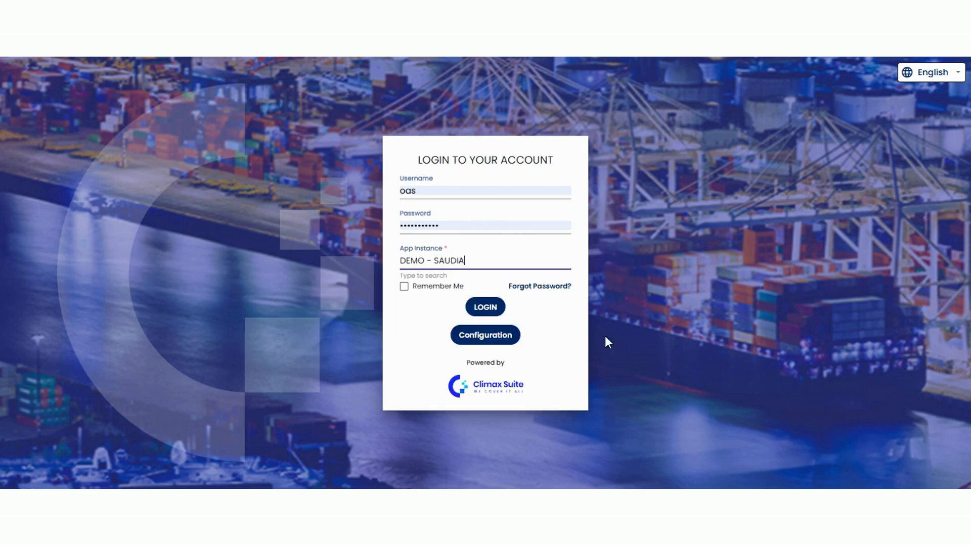
pyautogui.click(495, 307)
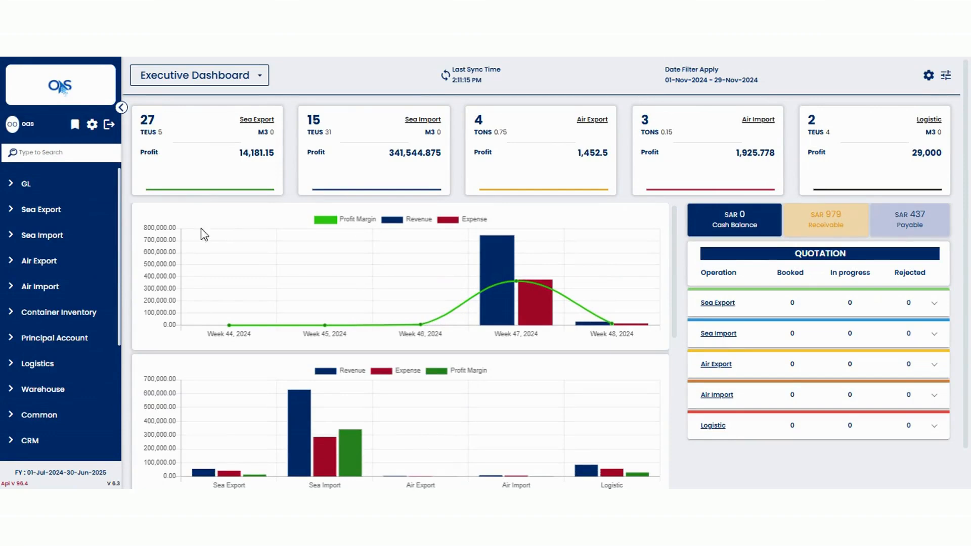
# Step: Find the GL Transaction Voucher page by searching for "vouch" and open its voucher list
pyautogui.click(10, 190)
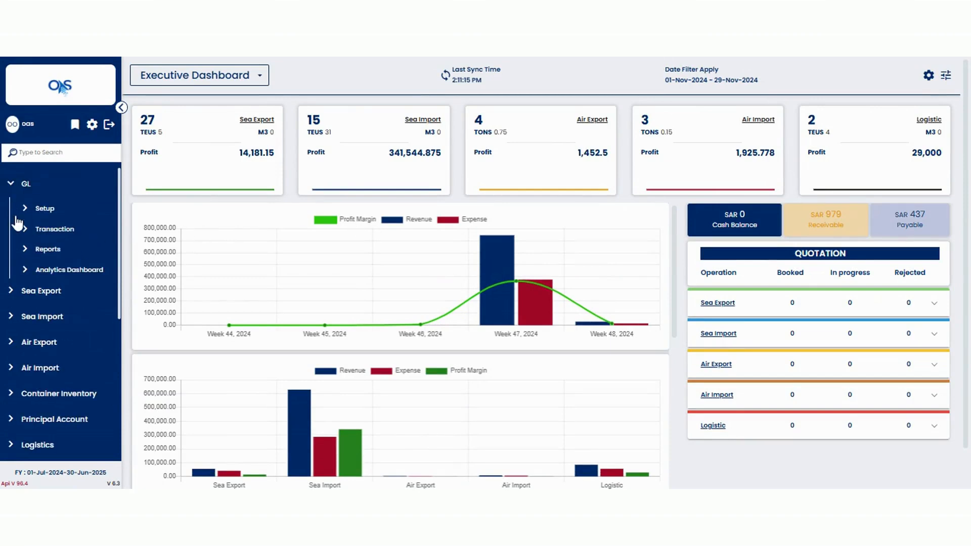
pyautogui.click(24, 231)
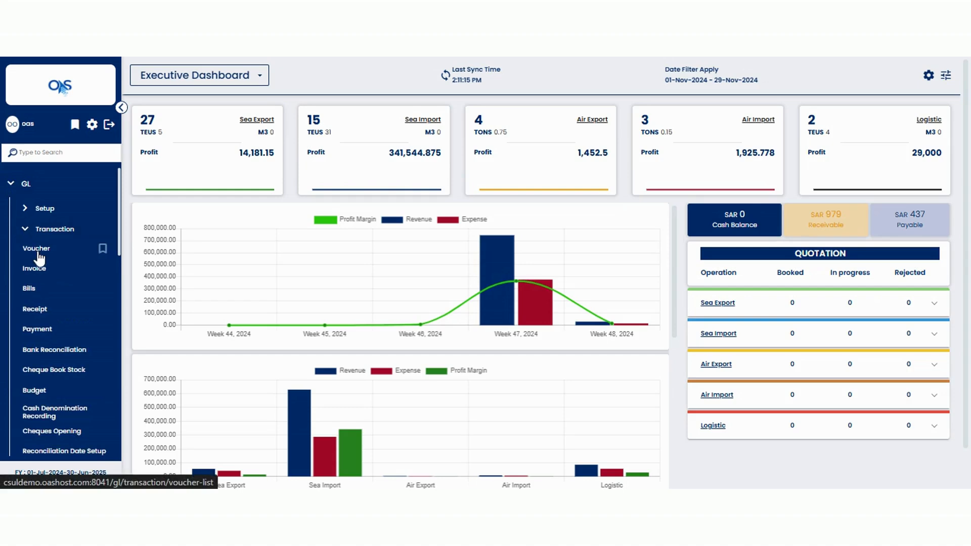
pyautogui.click(54, 152)
pyautogui.write('vouch')
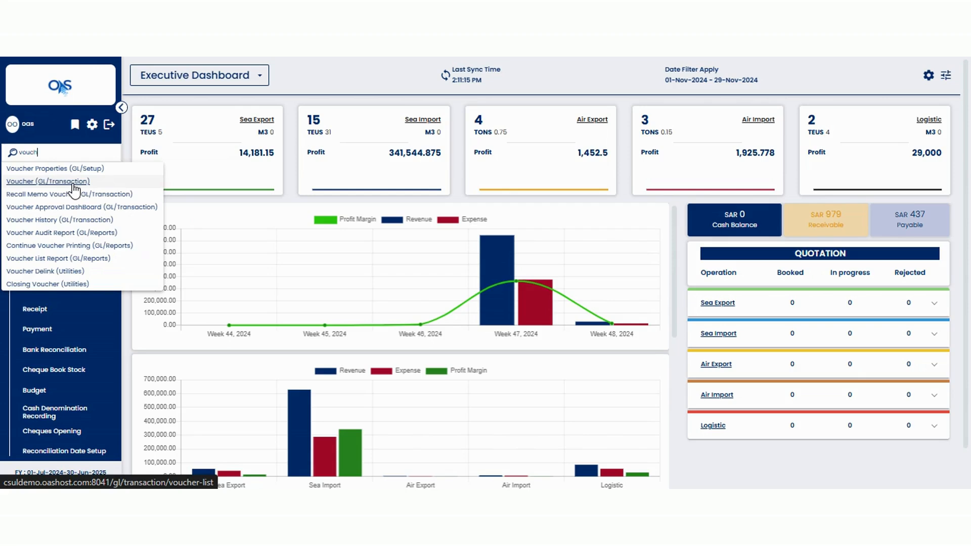
pyautogui.click(75, 183)
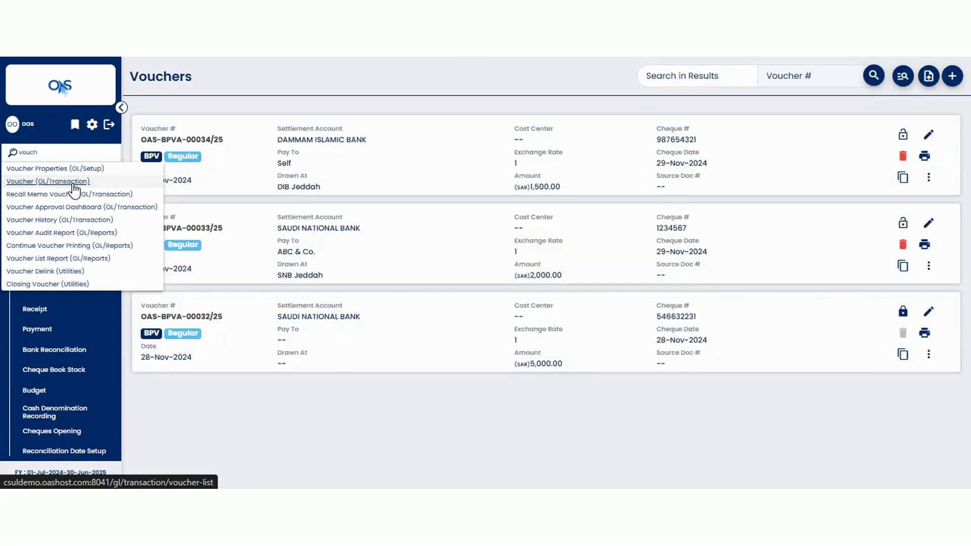
# Step: View the details of the DAMMAM ISLAMIC BANK voucher and return to the voucher list
pyautogui.click(414, 175)
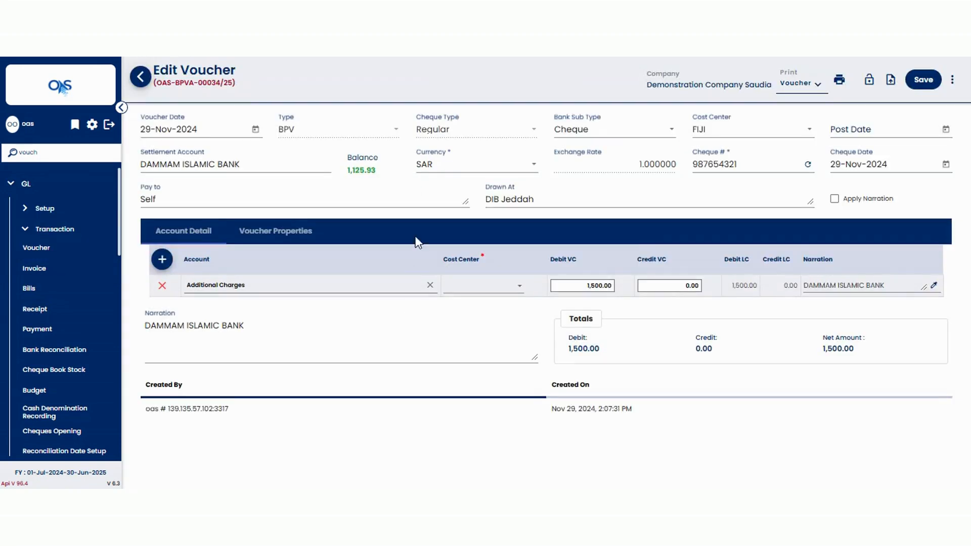
pyautogui.click(139, 77)
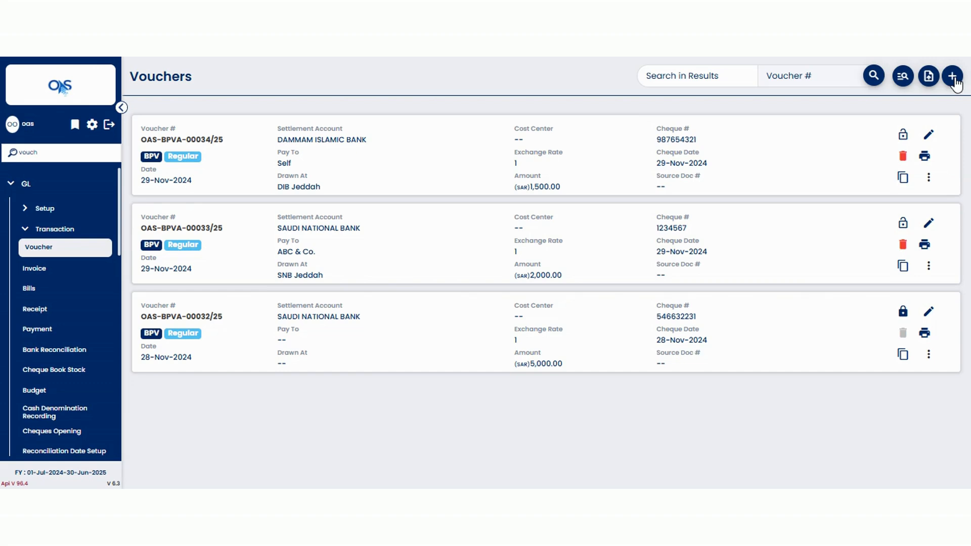
# Step: Start a new voucher with 29-Nov-2024 as the voucher date
pyautogui.click(953, 77)
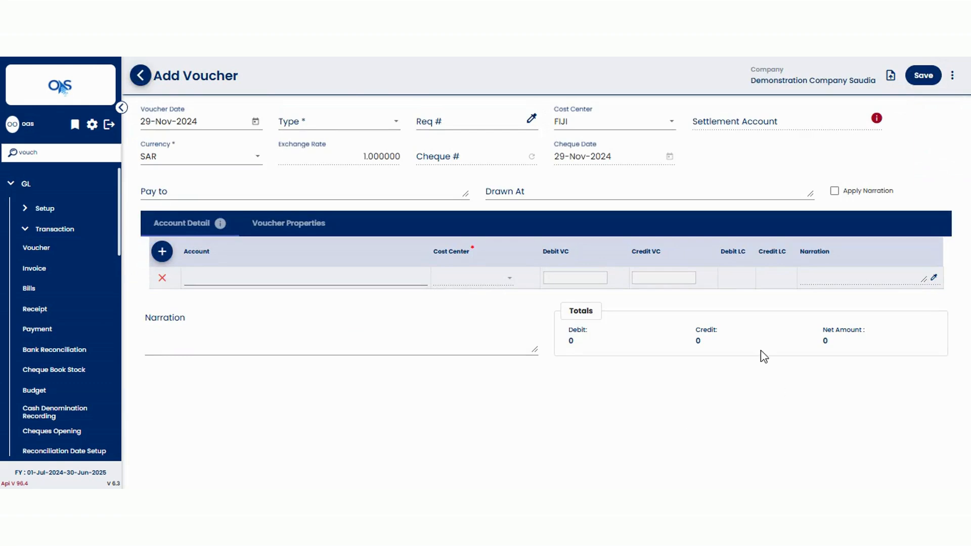
pyautogui.click(256, 122)
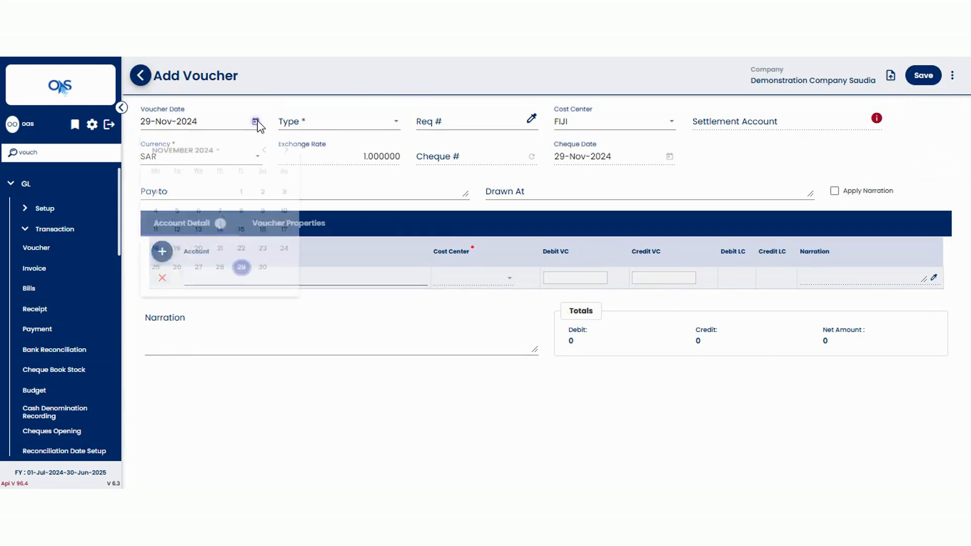
pyautogui.click(240, 283)
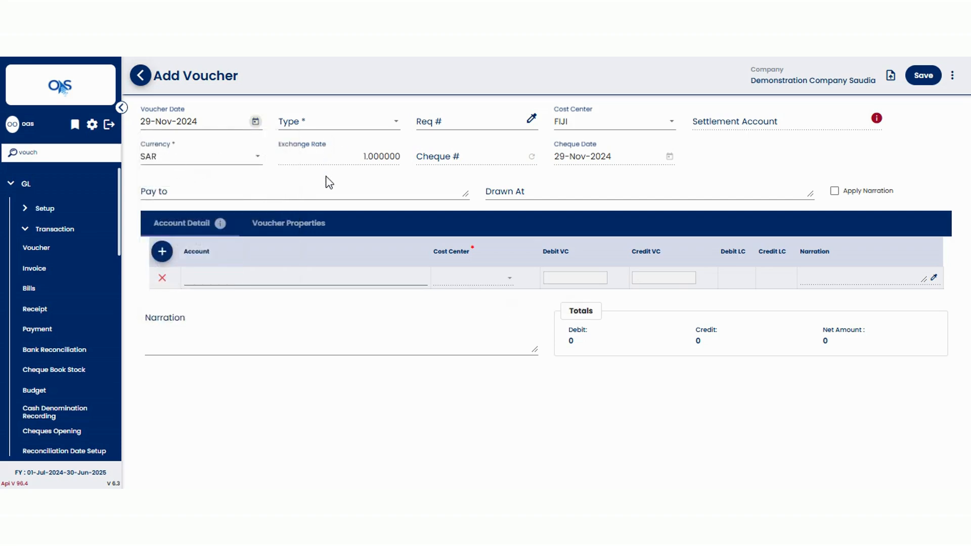
# Step: Set the new voucher's type to BPV and its cheque type to Regular
pyautogui.click(329, 128)
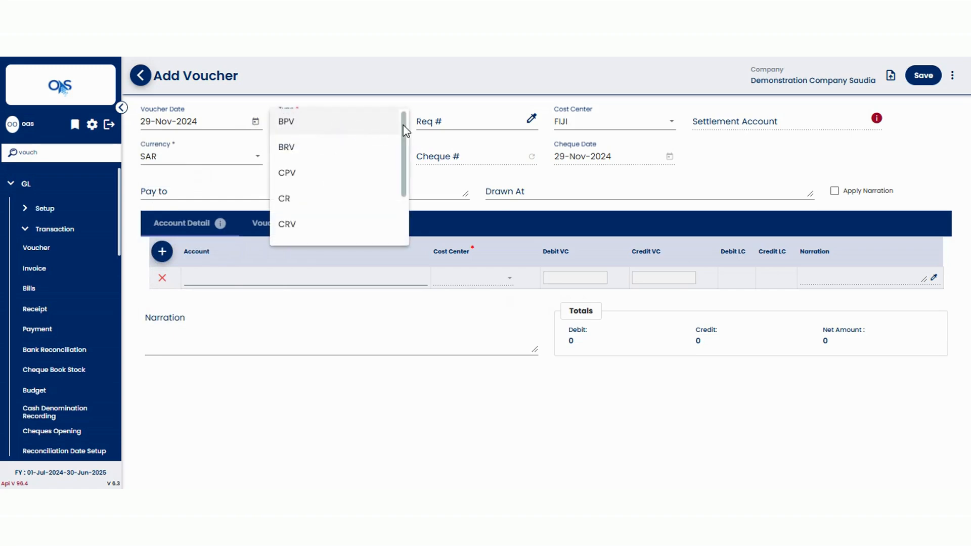
pyautogui.scroll(-3, 404, 131)
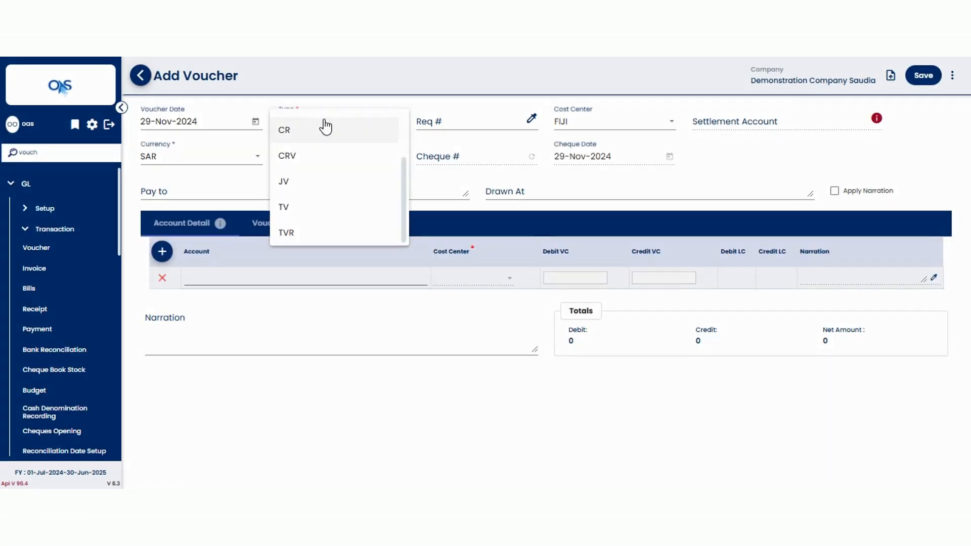
pyautogui.moveTo(402, 194); pyautogui.dragTo(396, 141)
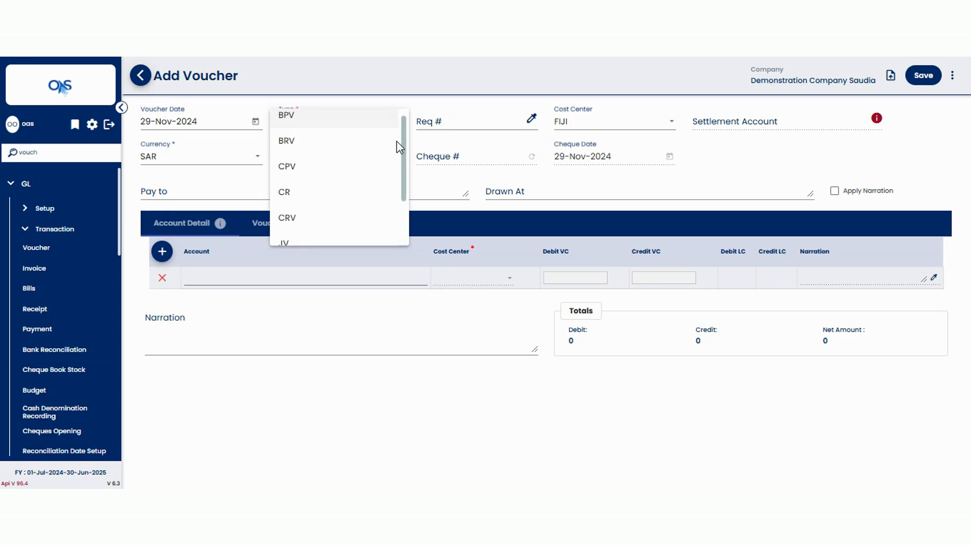
pyautogui.click(306, 122)
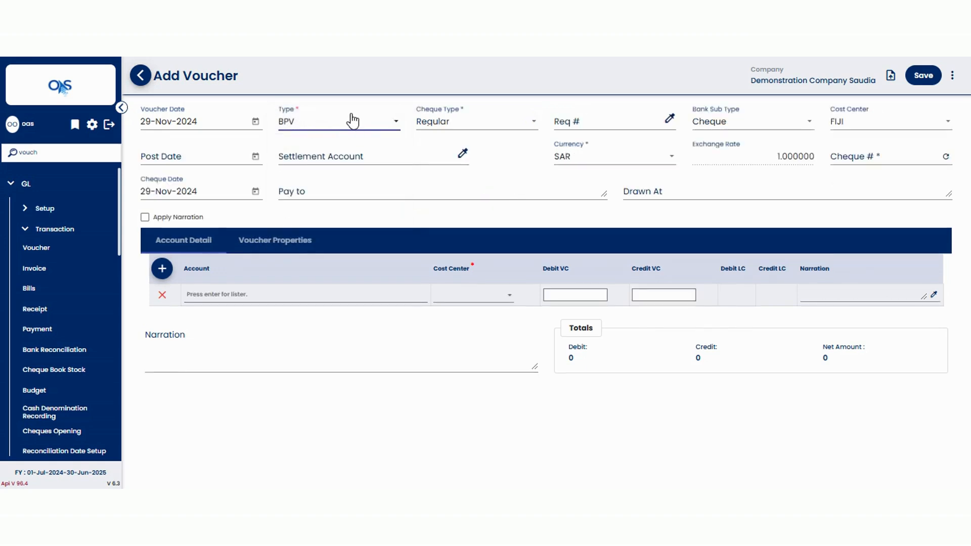
pyautogui.click(436, 131)
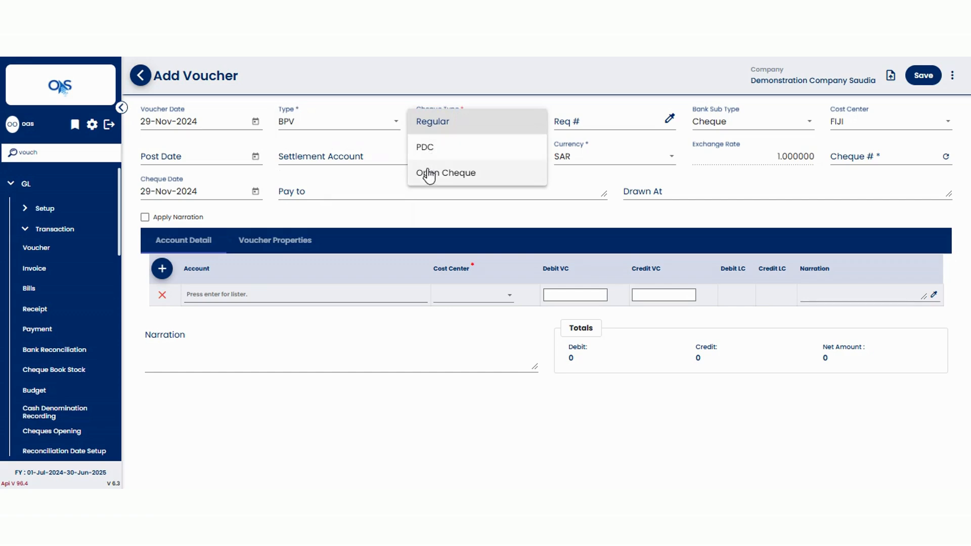
pyautogui.click(439, 123)
# Step: Try the CPV voucher type, restore BPV and reselect Regular as the cheque type
pyautogui.click(360, 129)
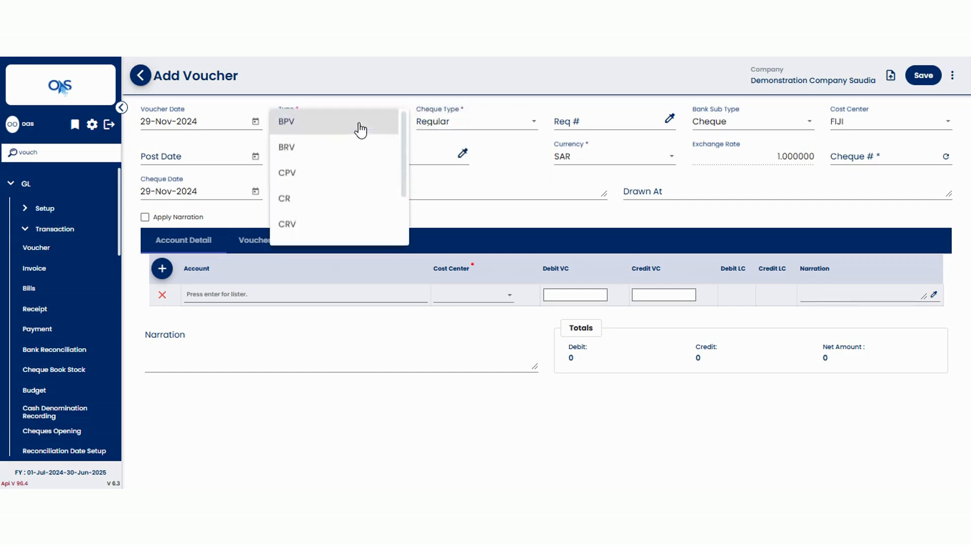
pyautogui.click(334, 175)
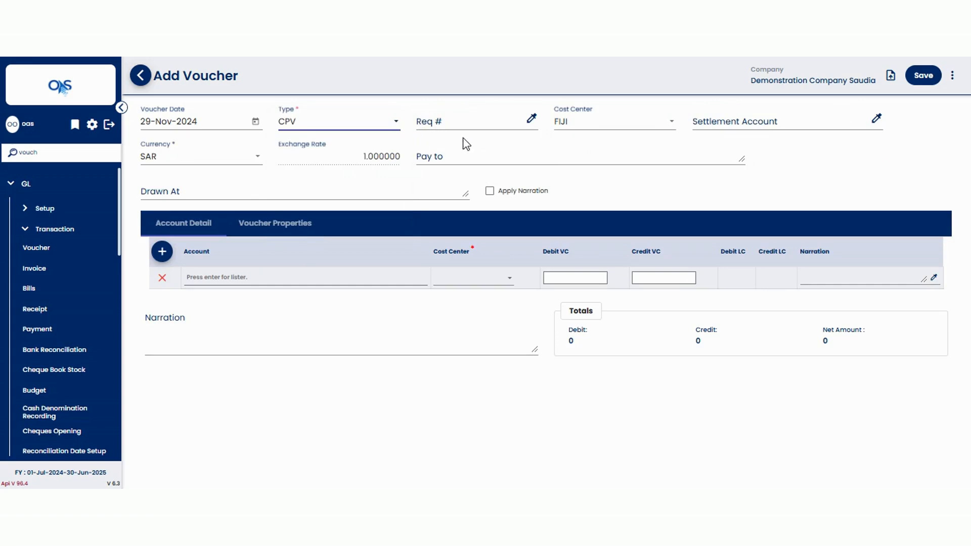
pyautogui.click(344, 131)
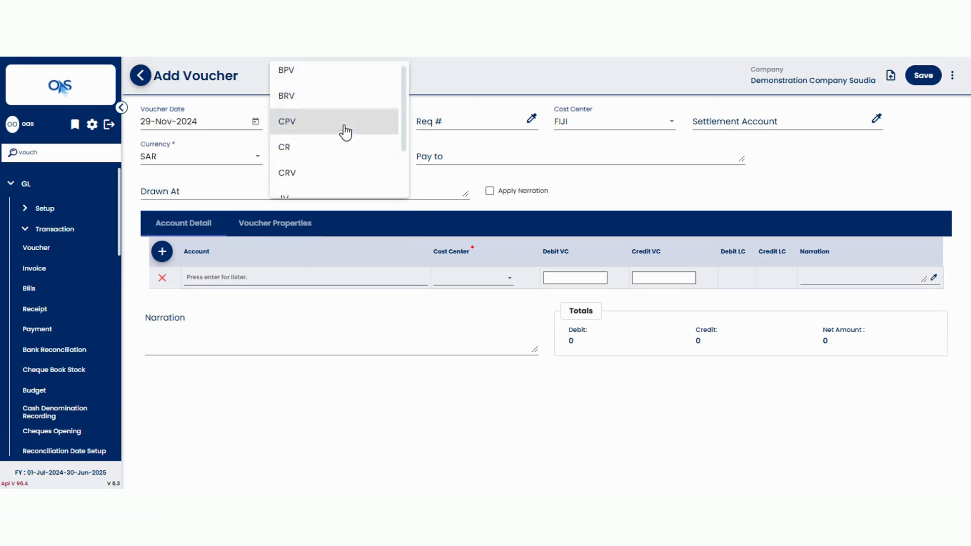
pyautogui.click(321, 76)
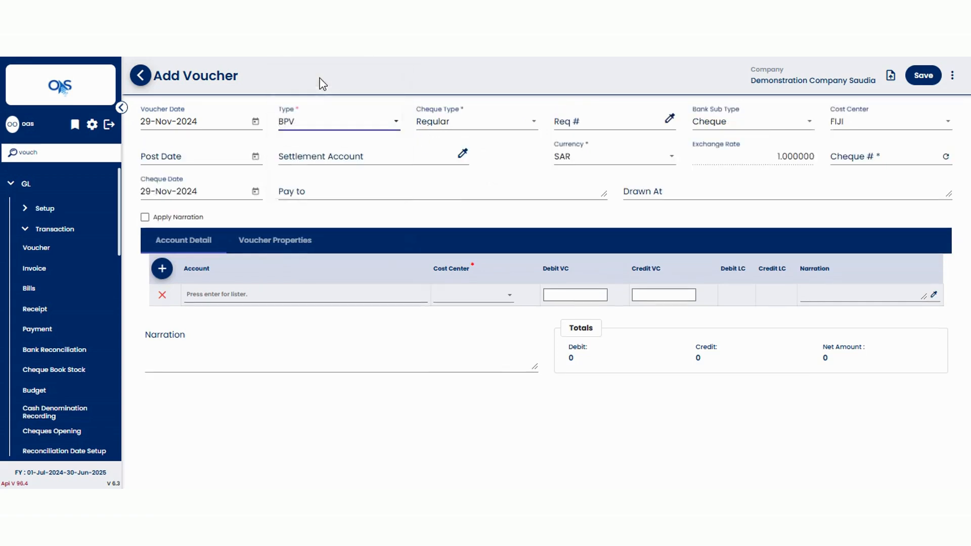
pyautogui.click(442, 128)
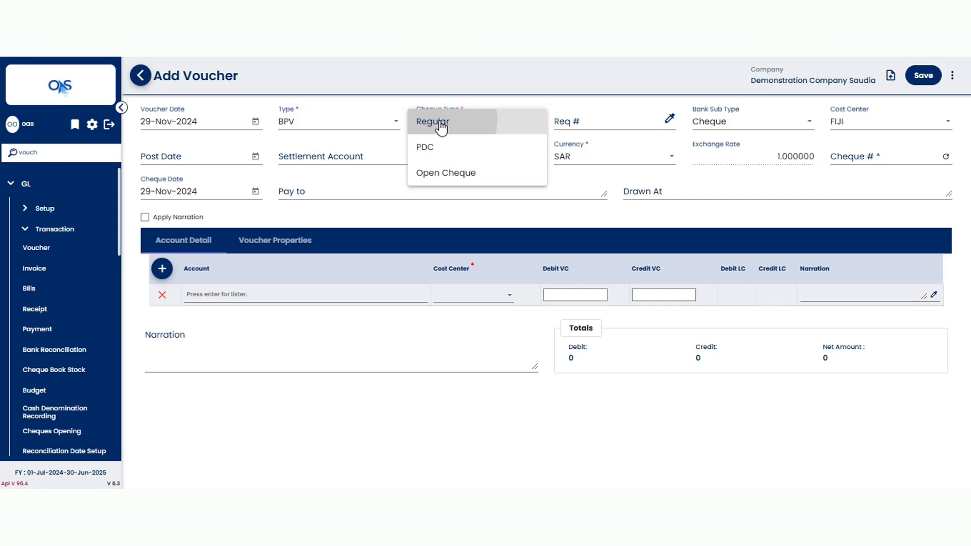
pyautogui.click(441, 128)
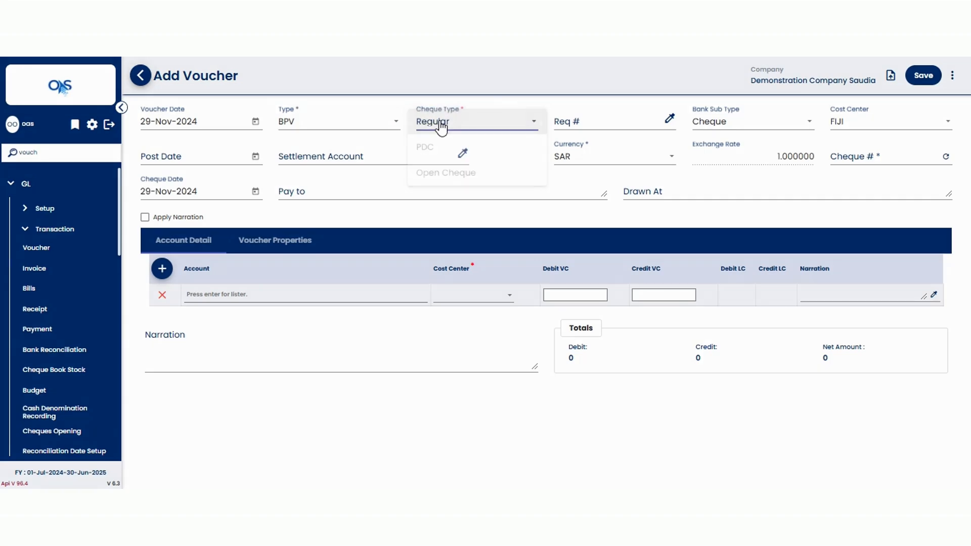
# Step: View the Req # lookup list and close it without choosing a requisition
pyautogui.click(567, 121)
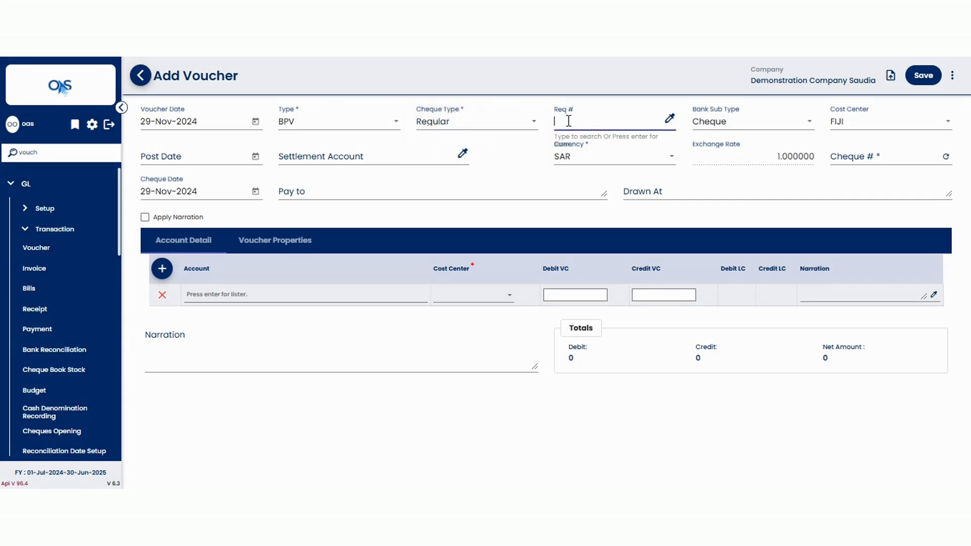
pyautogui.click(667, 121)
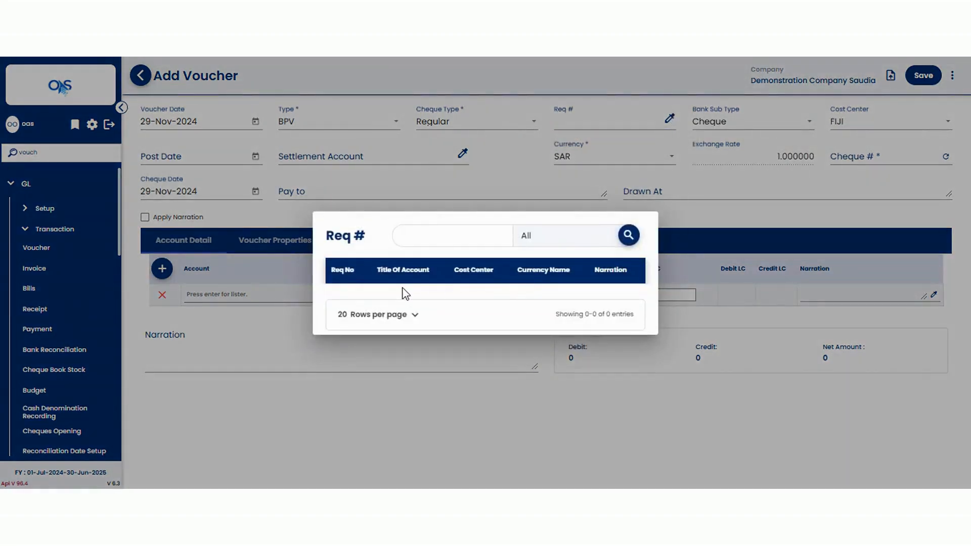
pyautogui.click(687, 140)
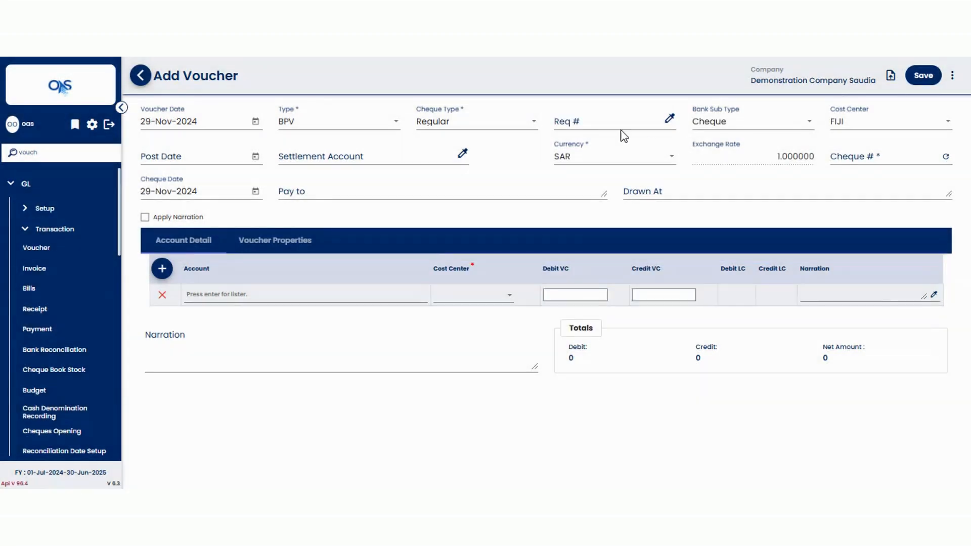
# Step: Set the voucher's bank sub type to Cheque and its cost center to DAMMAM
pyautogui.click(715, 127)
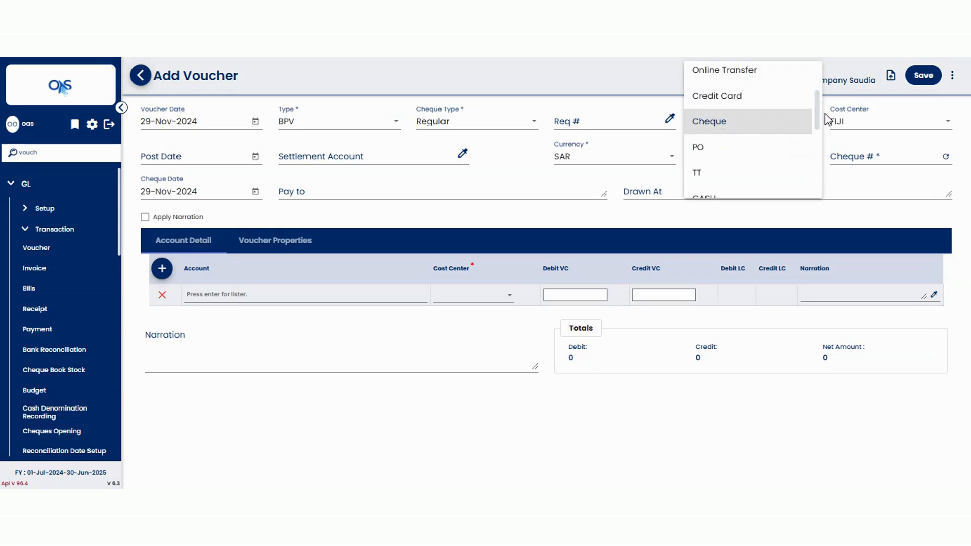
pyautogui.moveTo(816, 112); pyautogui.dragTo(819, 83)
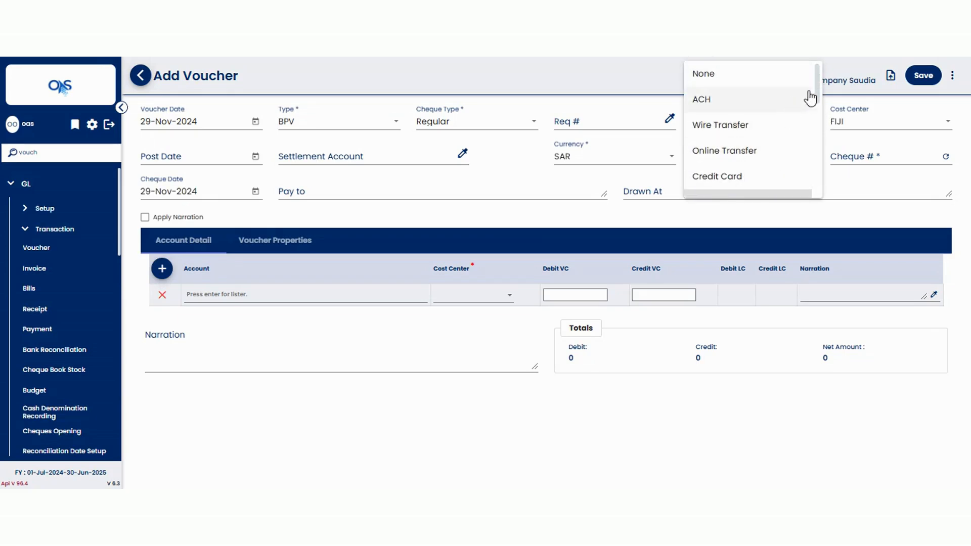
pyautogui.moveTo(818, 87); pyautogui.dragTo(814, 183)
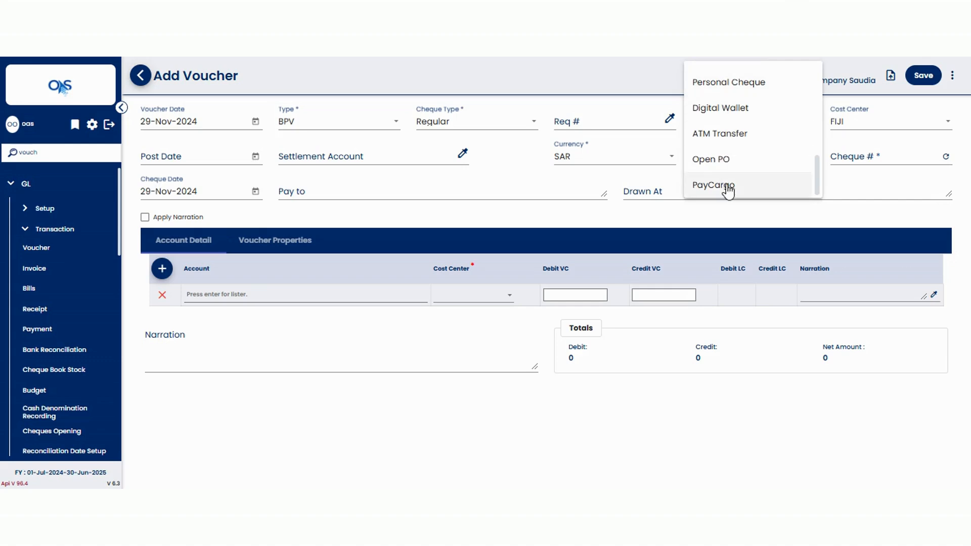
pyautogui.moveTo(816, 188); pyautogui.dragTo(811, 84)
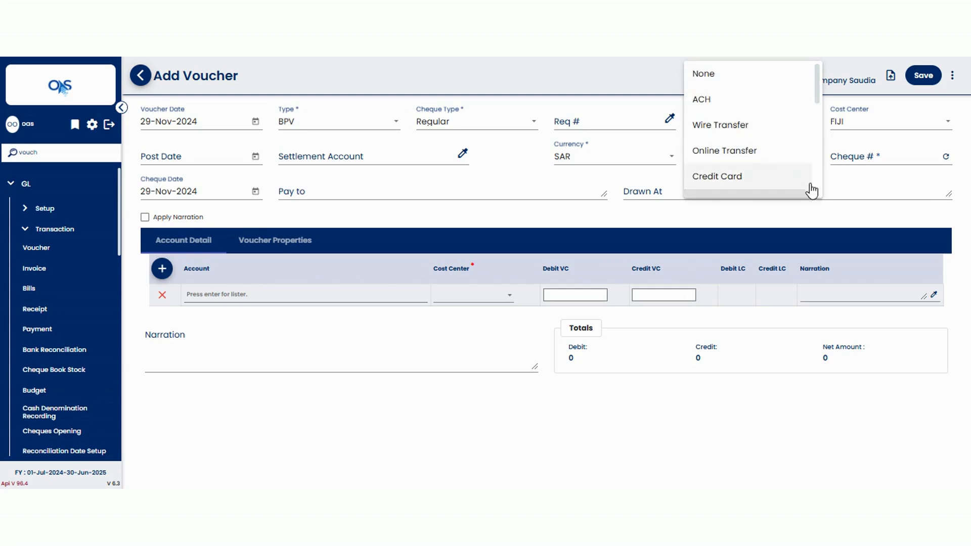
pyautogui.scroll(-2, 752, 154)
pyautogui.click(752, 154)
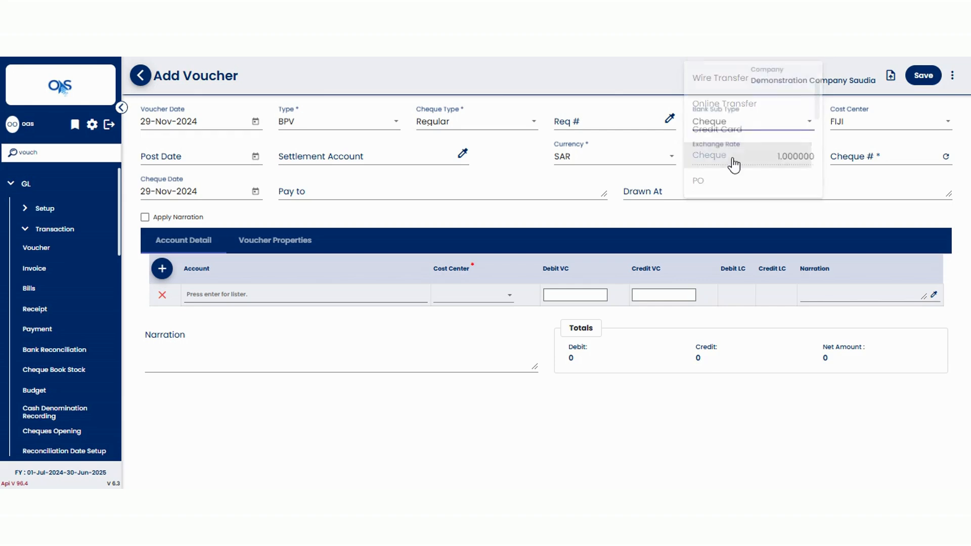
pyautogui.click(843, 130)
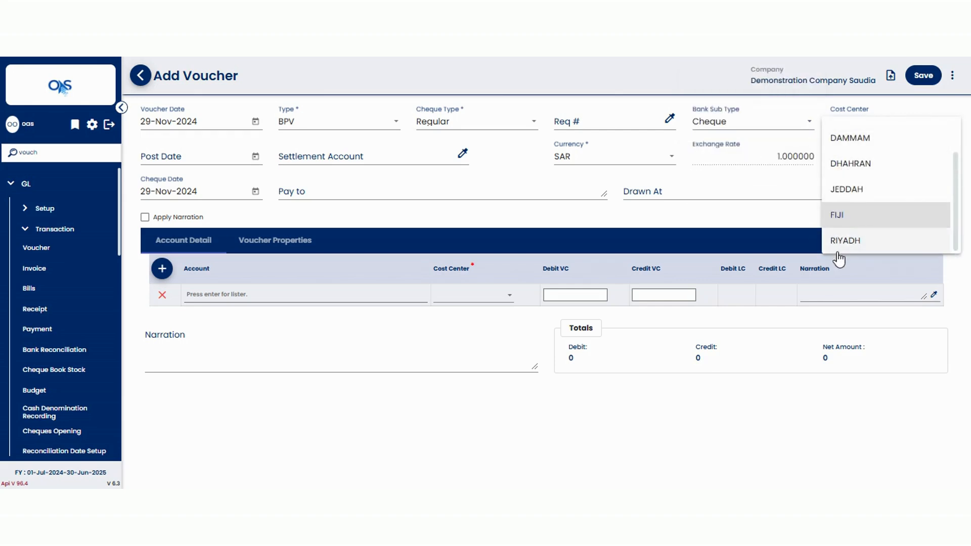
pyautogui.click(861, 139)
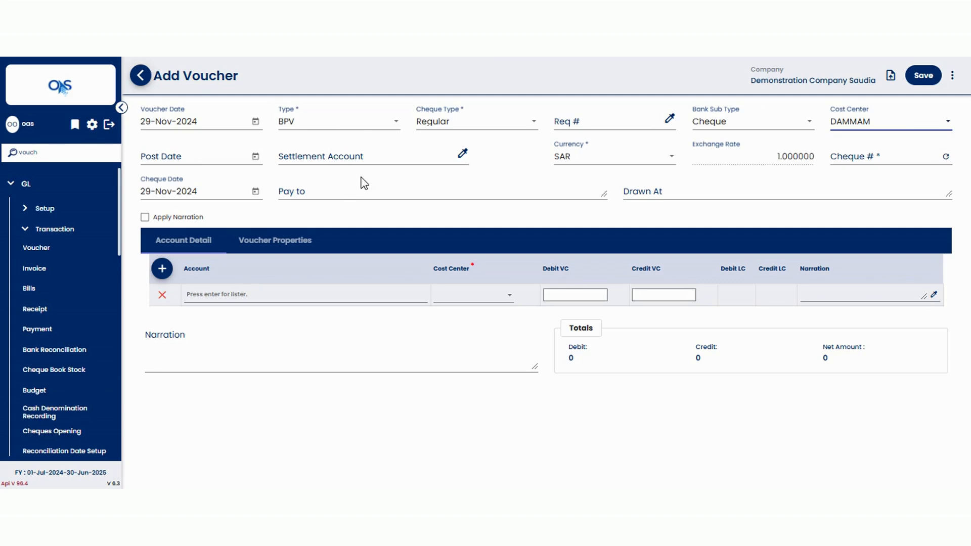
# Step: Choose RIYADH BANK as the voucher's settlement account from the account lookup
pyautogui.click(362, 156)
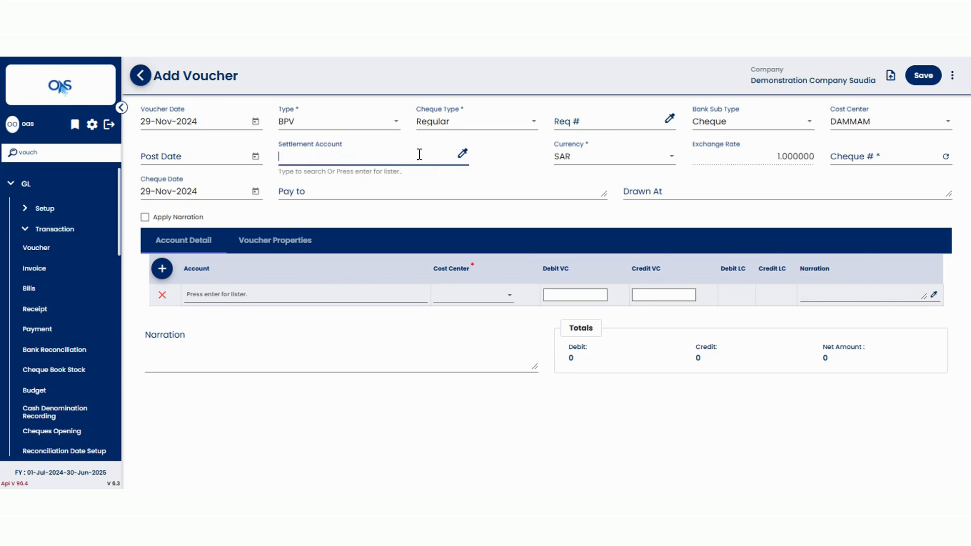
pyautogui.press('Return')
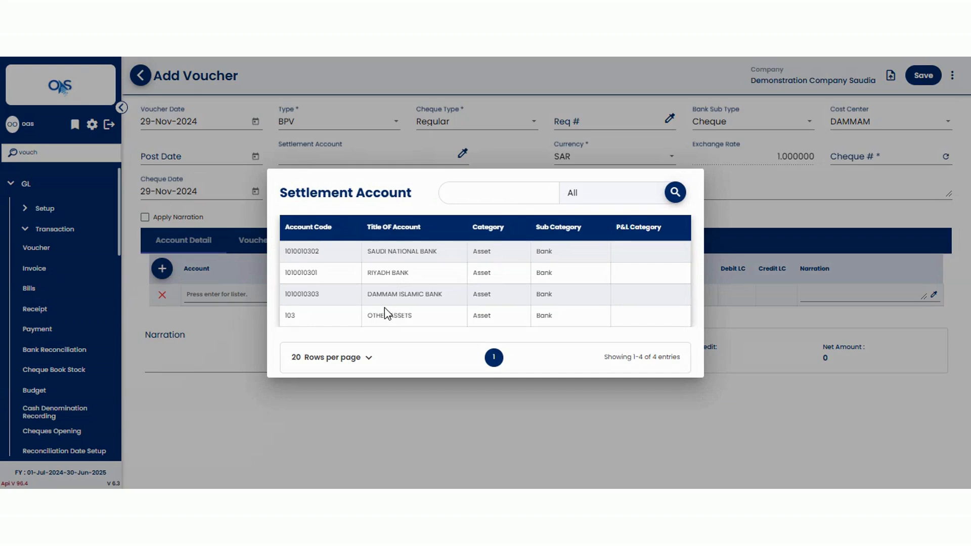
pyautogui.click(386, 274)
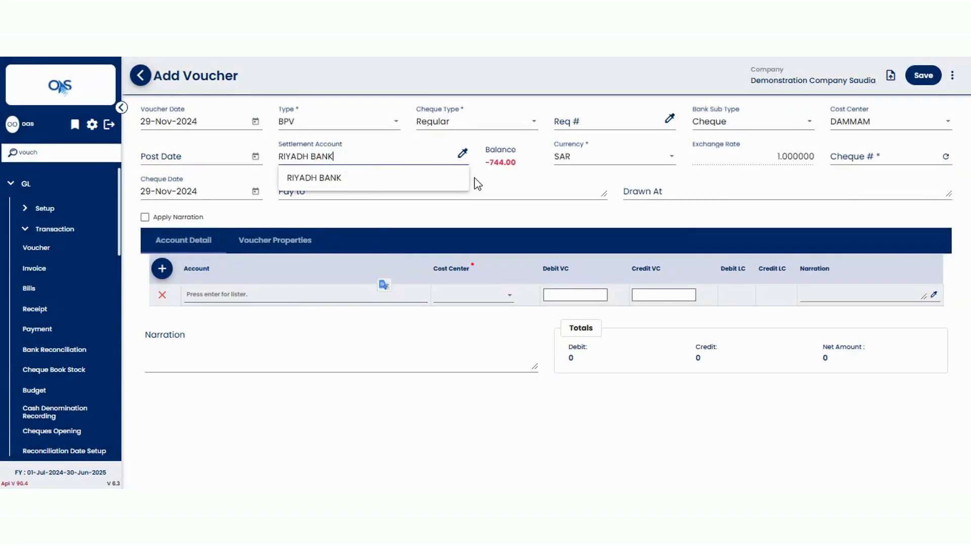
pyautogui.click(486, 185)
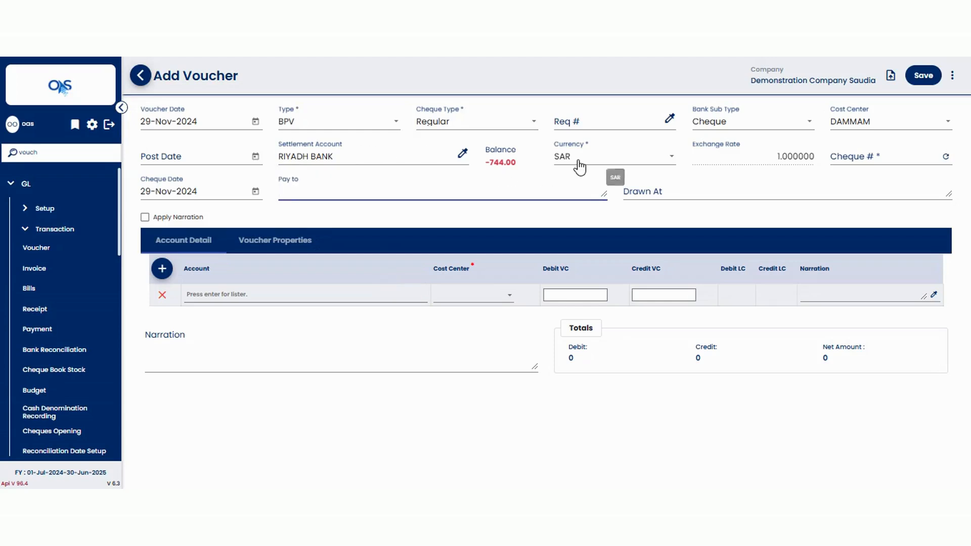
# Step: Set the settlement account to SAUDI NATIONAL BANK and select SAR as the voucher currency
pyautogui.click(462, 153)
pyautogui.click(372, 252)
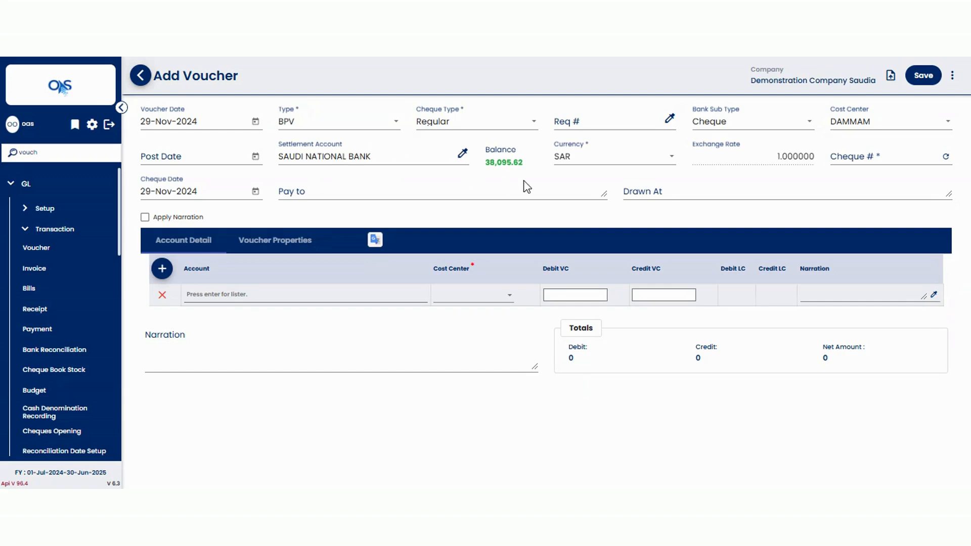
pyautogui.click(589, 162)
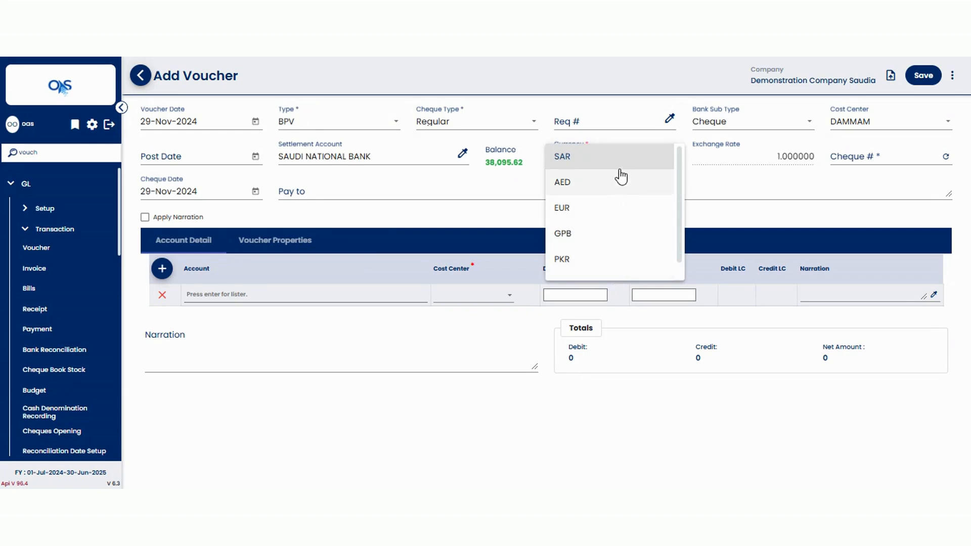
pyautogui.scroll(-1, 681, 180)
pyautogui.scroll(1, 682, 180)
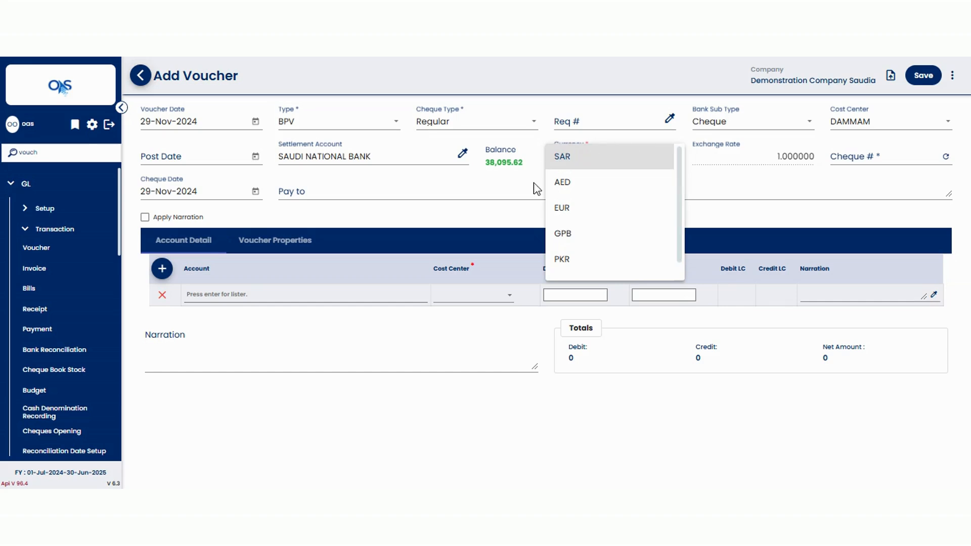
pyautogui.click(578, 158)
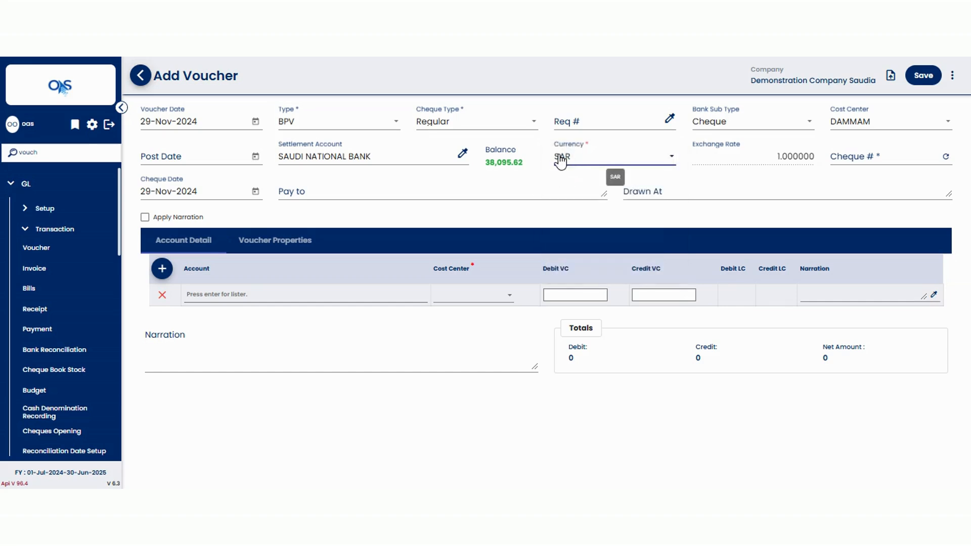
pyautogui.click(763, 157)
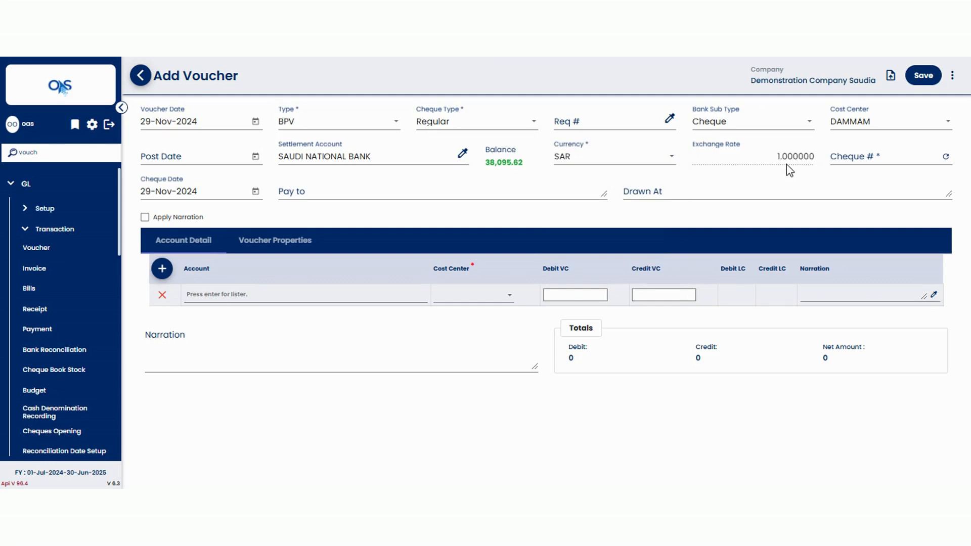
# Step: Try USD as the voucher currency with a manually entered exchange rate, then return the currency to SAR
pyautogui.click(598, 165)
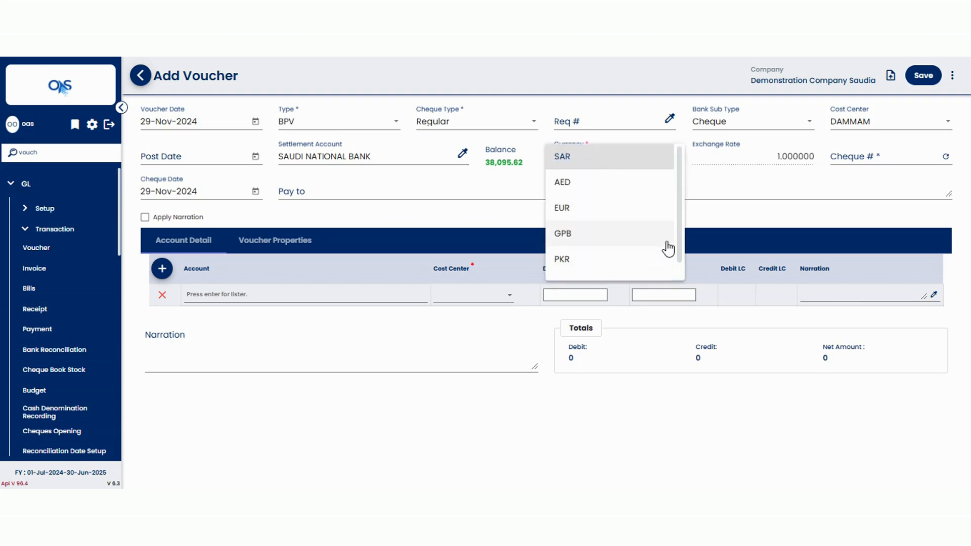
pyautogui.scroll(-1, 668, 248)
pyautogui.click(596, 262)
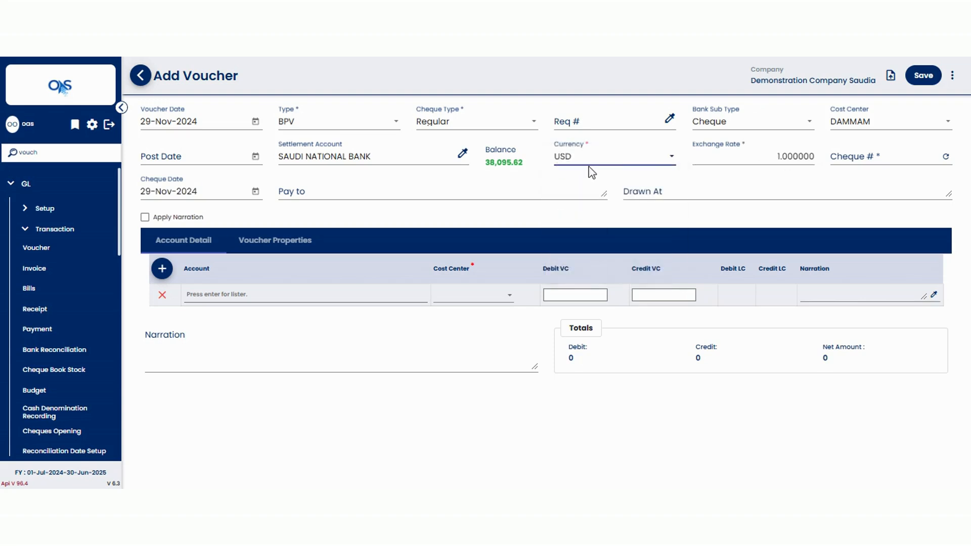
pyautogui.moveTo(775, 156)
pyautogui.mouseDown()
pyautogui.moveTo(803, 156)
pyautogui.moveTo(771, 159)
pyautogui.moveTo(787, 158)
pyautogui.mouseUp()
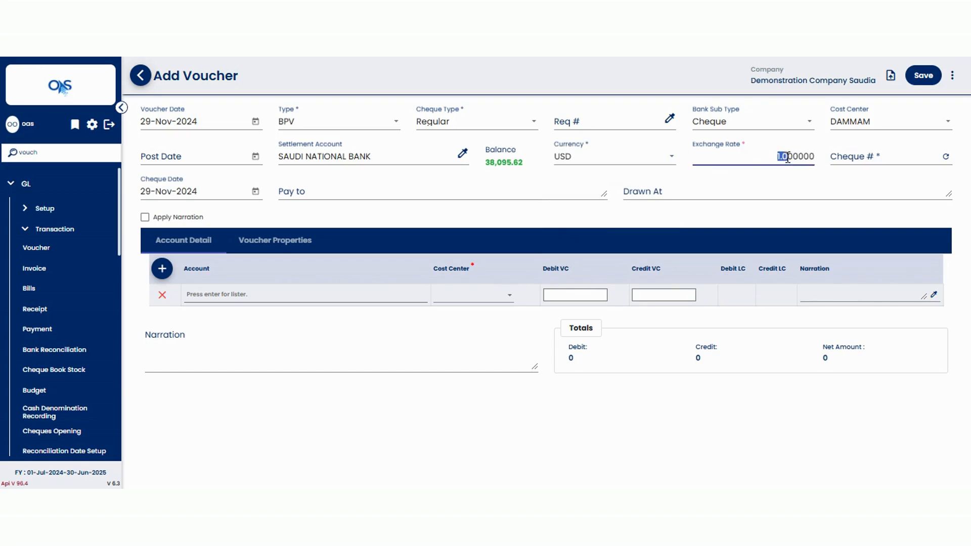
pyautogui.write('304')
pyautogui.press('BackSpace')
pyautogui.press('BackSpace')
pyautogui.write('.')
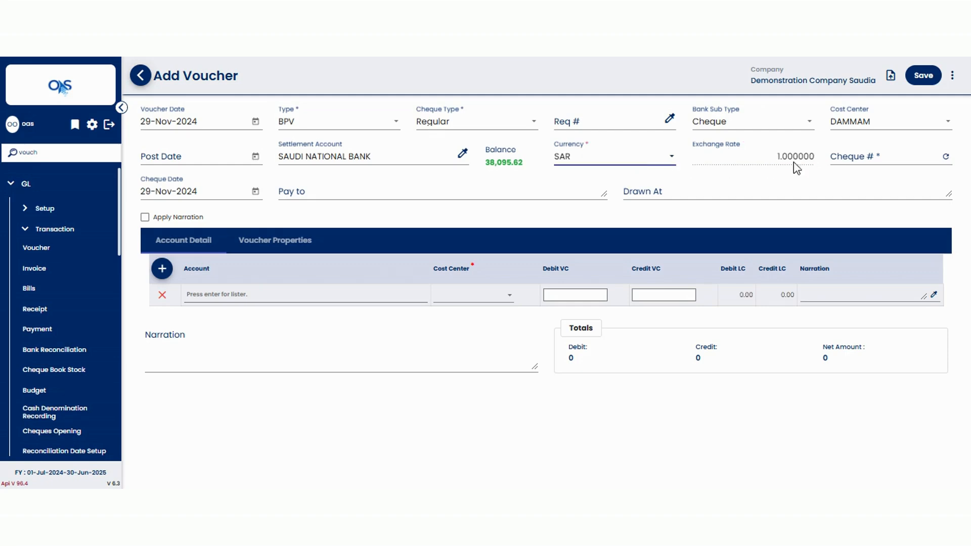
# Step: Enter cheque number 5656764 and set the cheque date to 28-Nov-2024
pyautogui.click(880, 158)
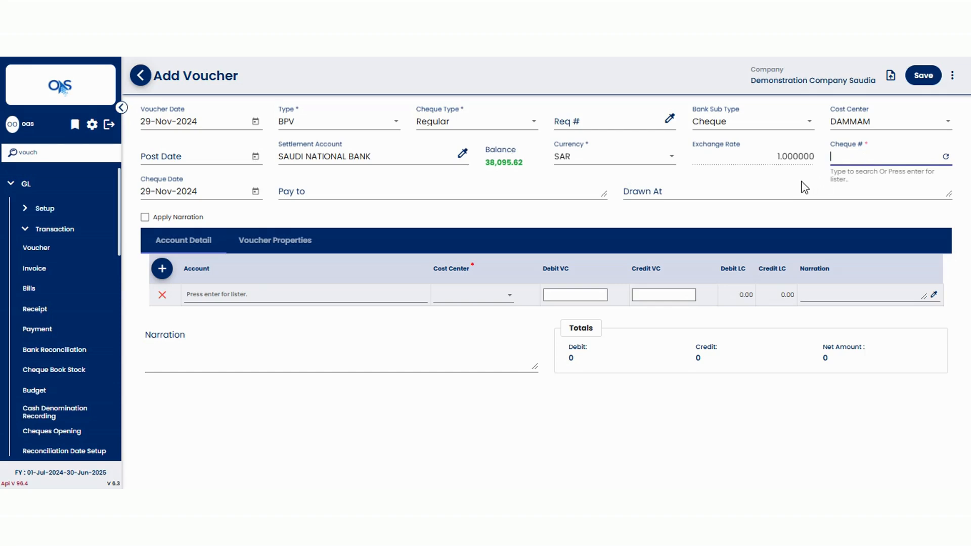
pyautogui.press('Return')
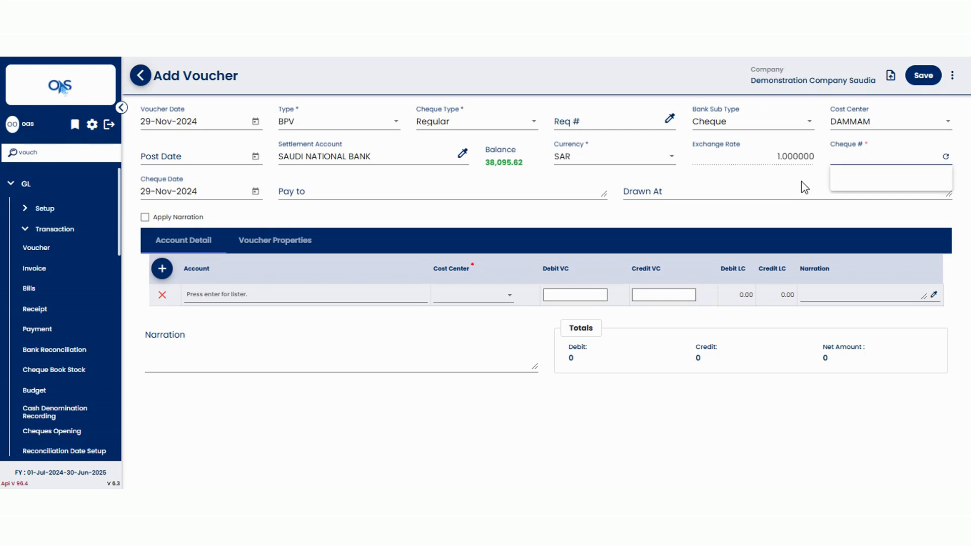
pyautogui.write('5656764')
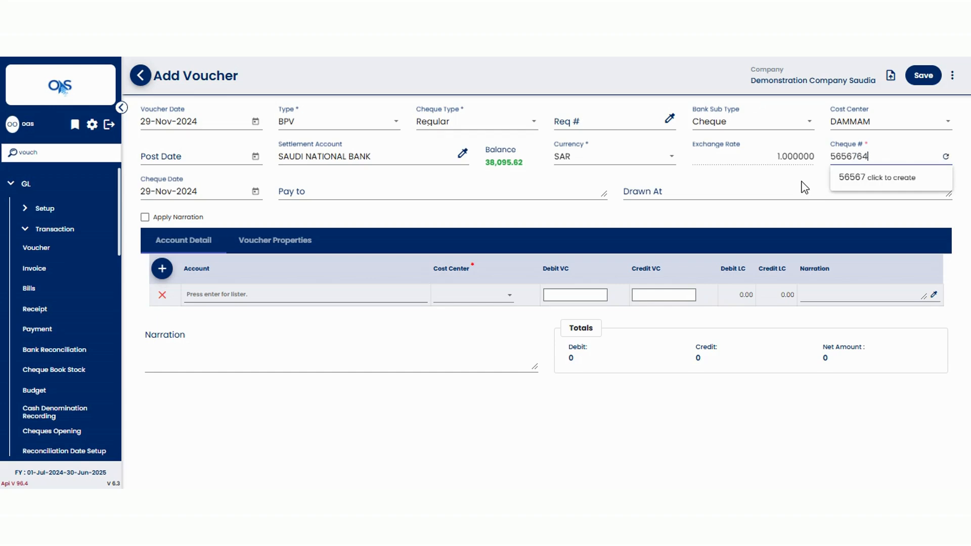
pyautogui.click(897, 186)
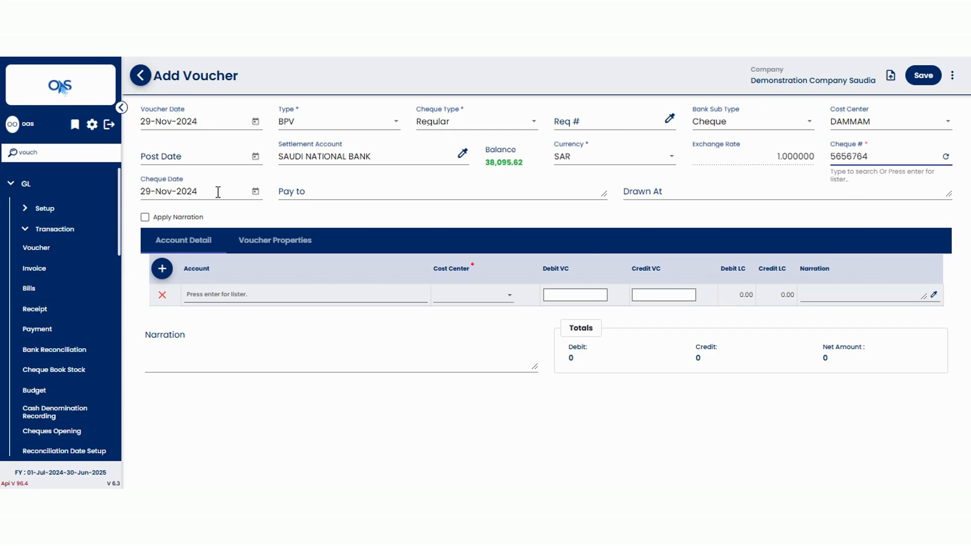
pyautogui.click(256, 192)
pyautogui.click(221, 354)
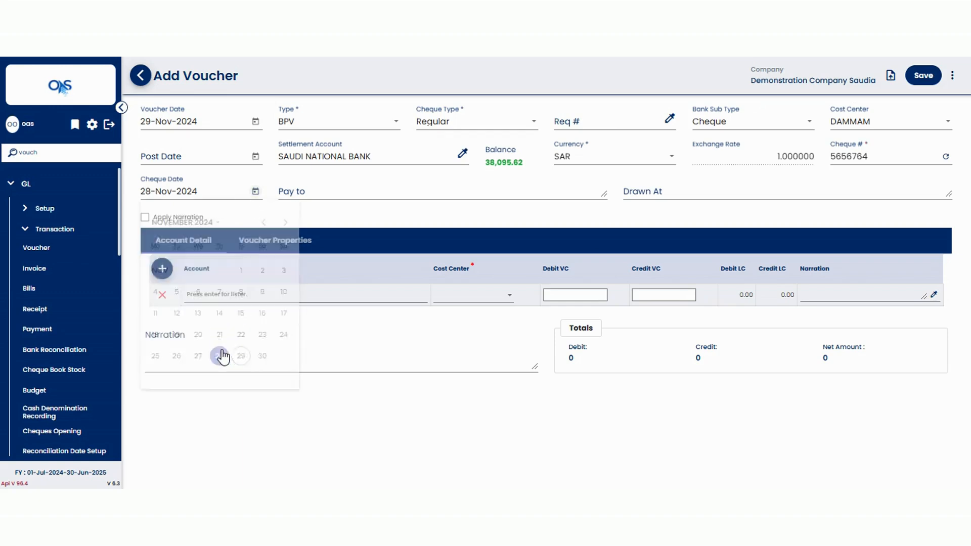
# Step: Enter ABC & Co. as the payee and Al Baraka Jeddah as the place the cheque is drawn at
pyautogui.click(333, 196)
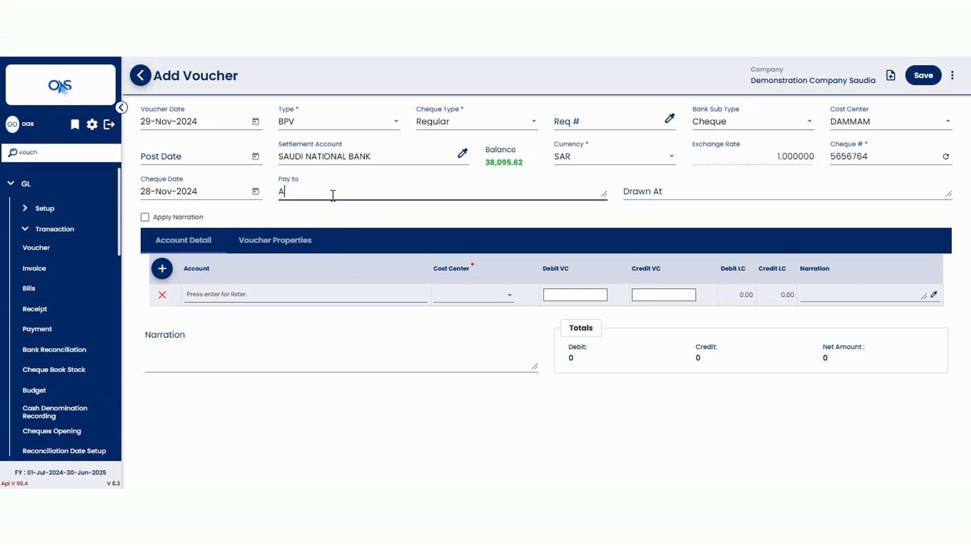
pyautogui.write('ABC & Co.')
pyautogui.click(636, 188)
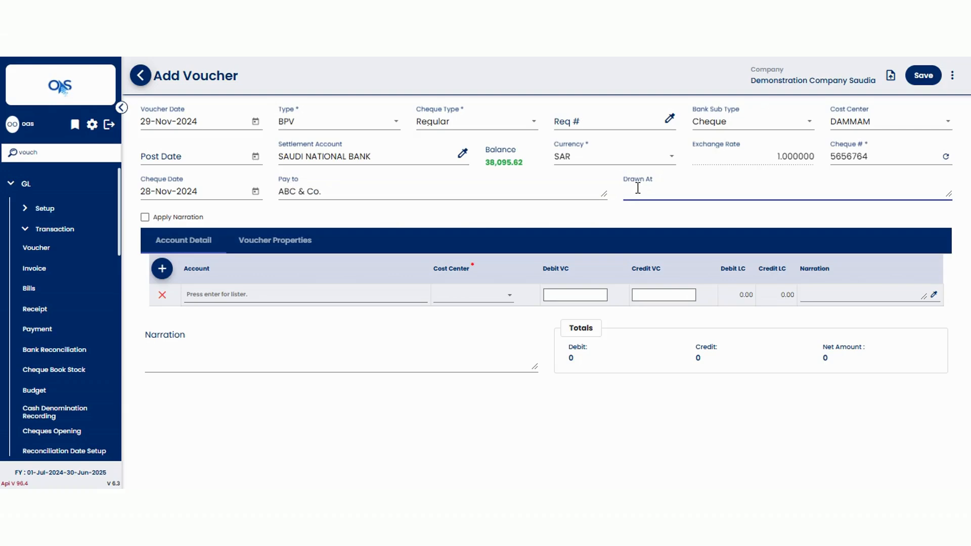
pyautogui.write('Al Baraka Jeddah')
# Step: Select the Additional Charges account for the first account detail row
pyautogui.click(206, 294)
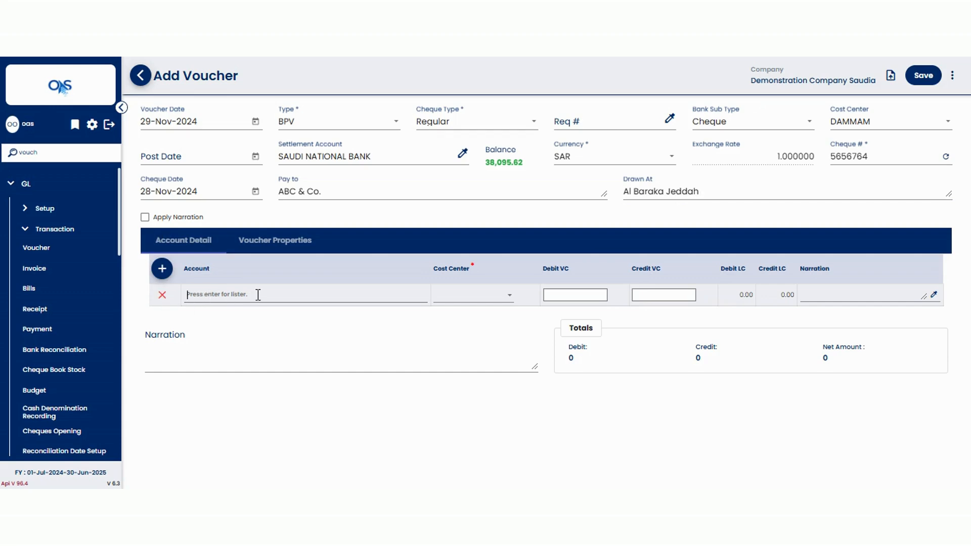
pyautogui.press('Return')
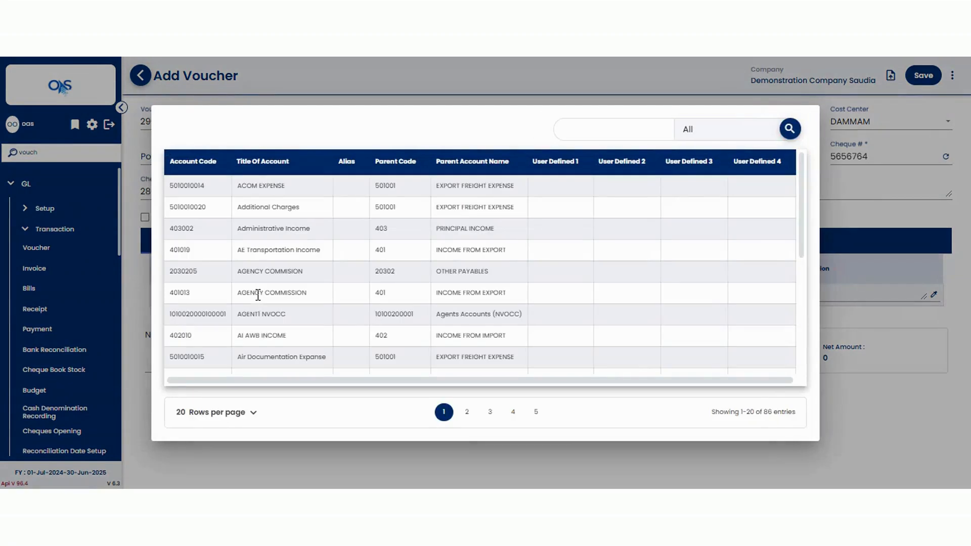
pyautogui.scroll(-3, 249, 331)
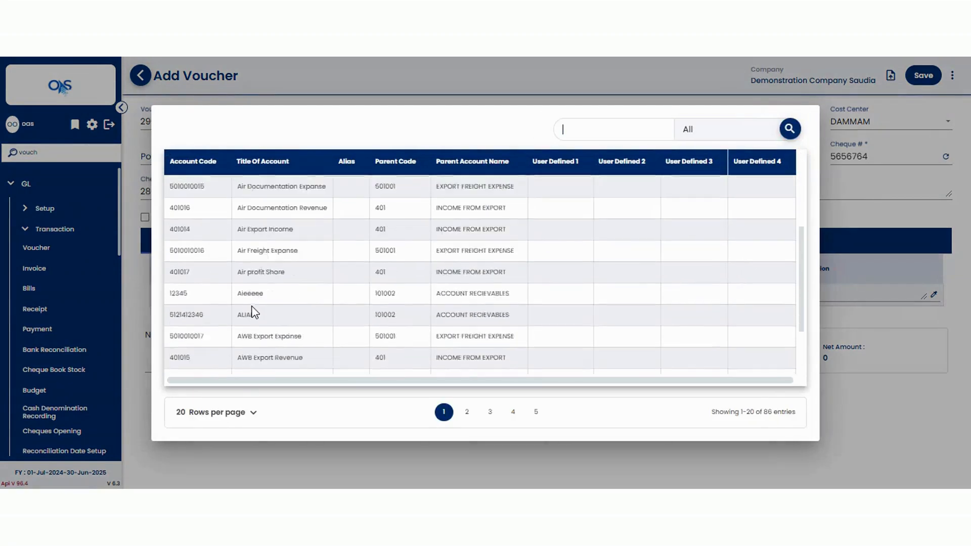
pyautogui.scroll(3, 255, 312)
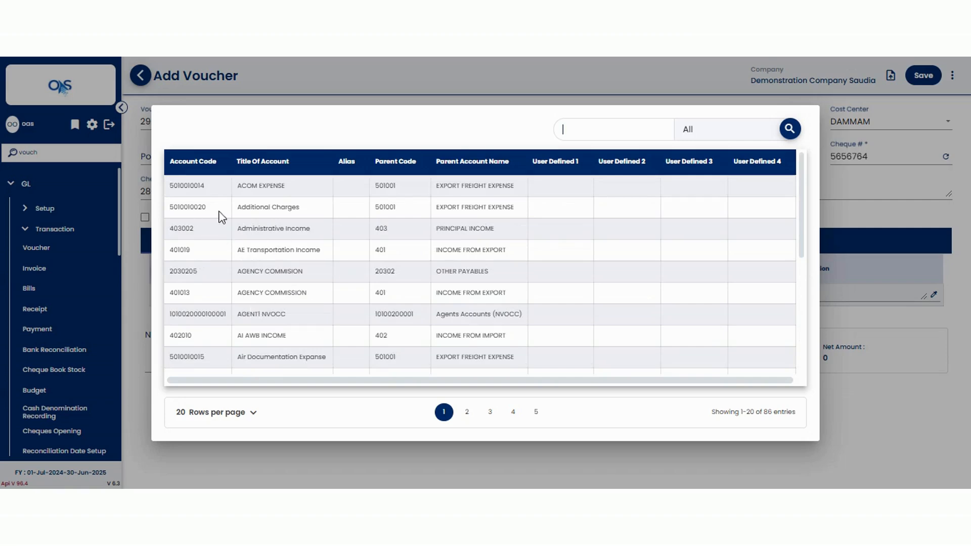
pyautogui.doubleClick(250, 210)
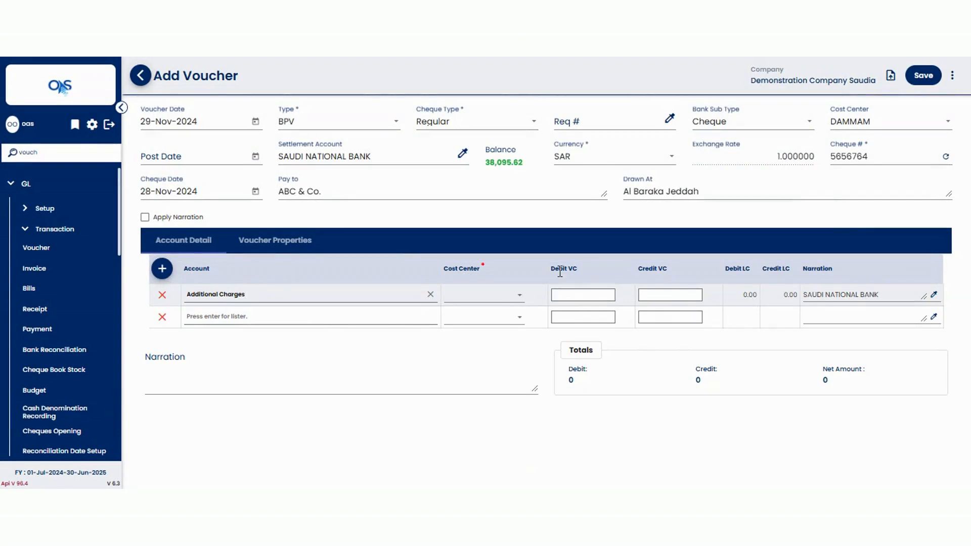
# Step: Set the Additional Charges row's cost center to DAMMAM and its debit amount to 2,500
pyautogui.click(463, 302)
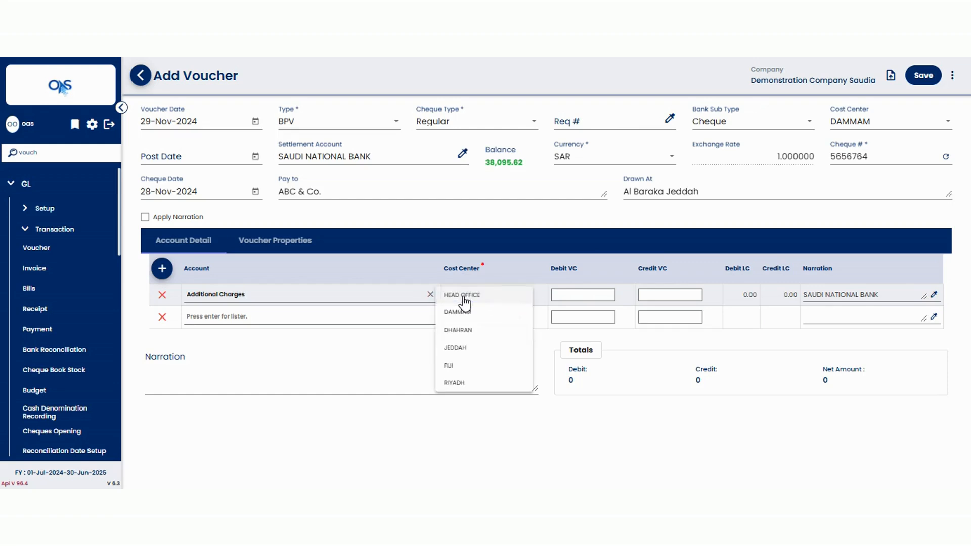
pyautogui.click(463, 315)
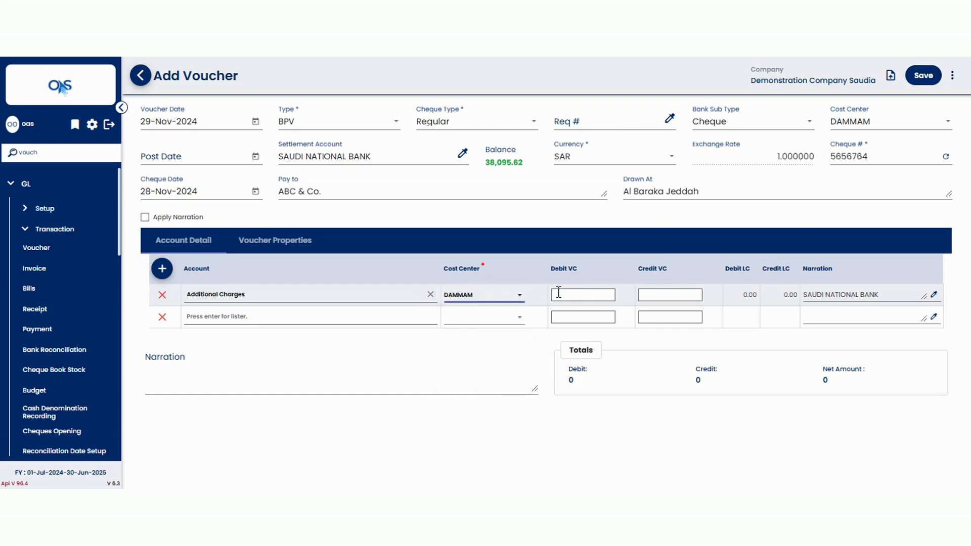
pyautogui.click(558, 292)
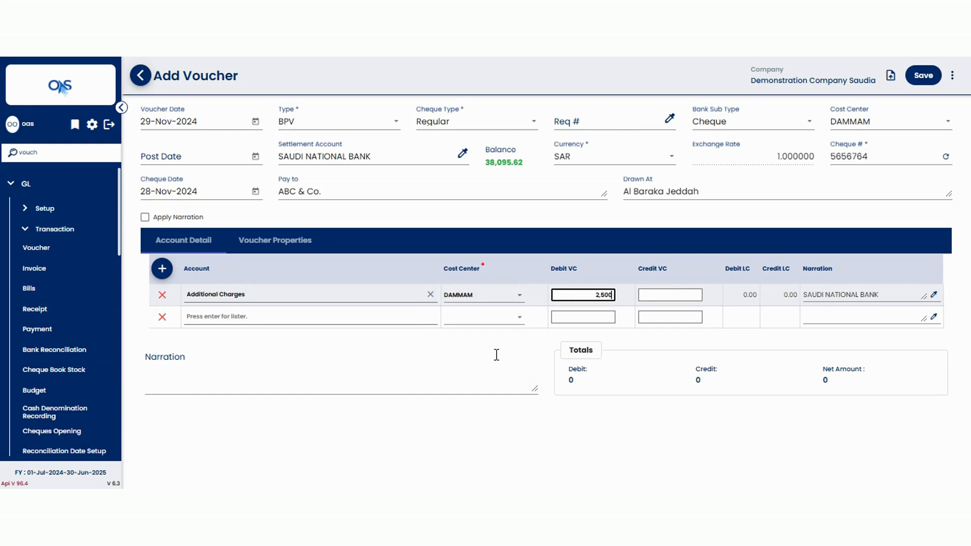
pyautogui.write('2500')
pyautogui.click(685, 298)
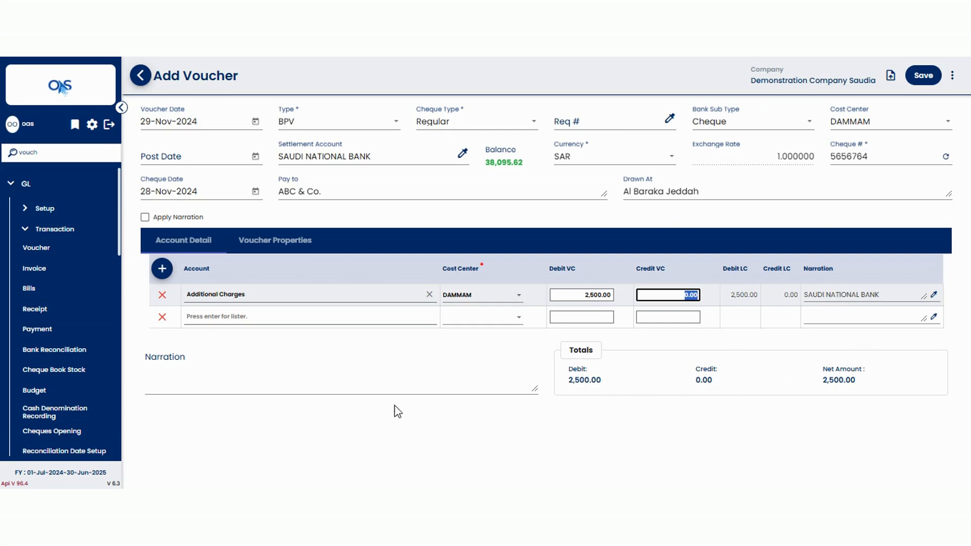
# Step: Enter the voucher narration "Paid to ABC & Co." and save the voucher
pyautogui.click(342, 383)
pyautogui.write('P')
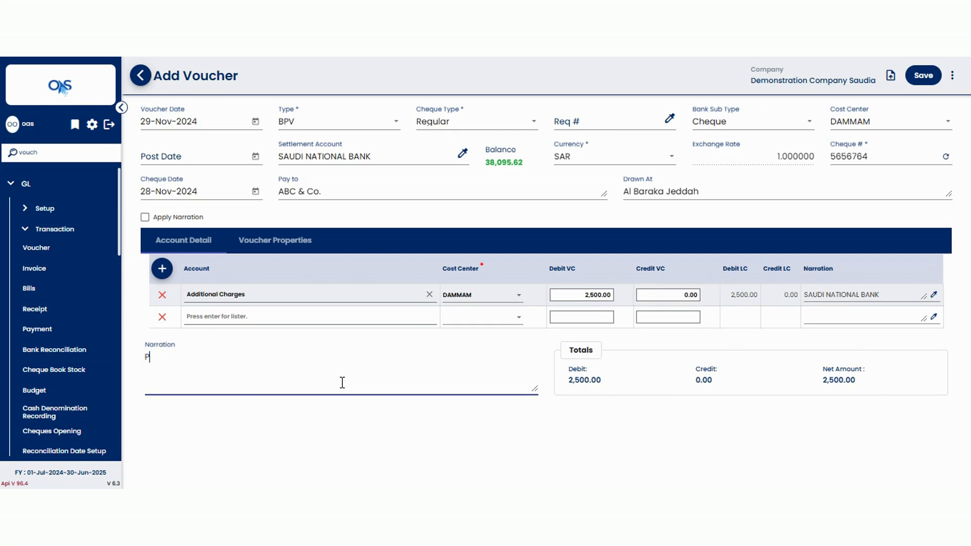
pyautogui.write('aid to ABC & Co.')
pyautogui.click(221, 404)
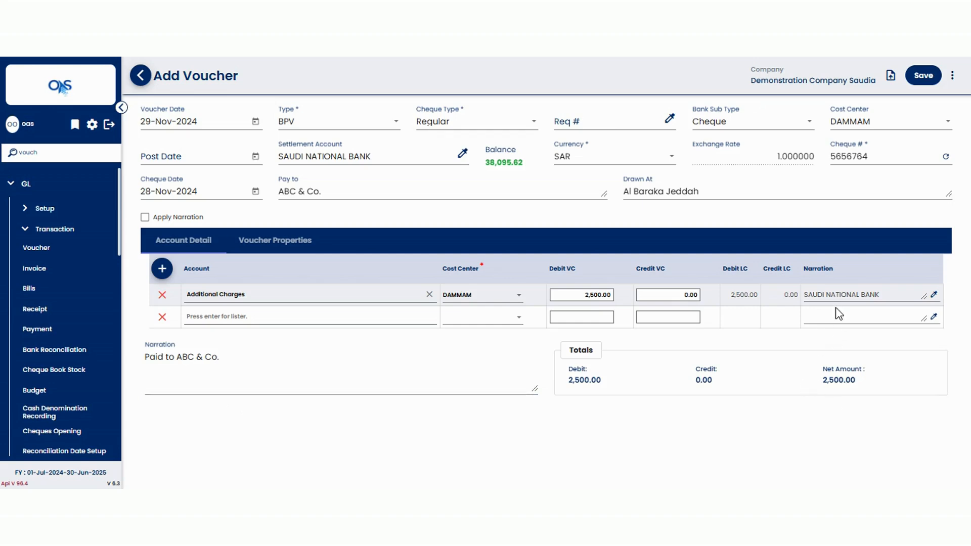
pyautogui.click(925, 75)
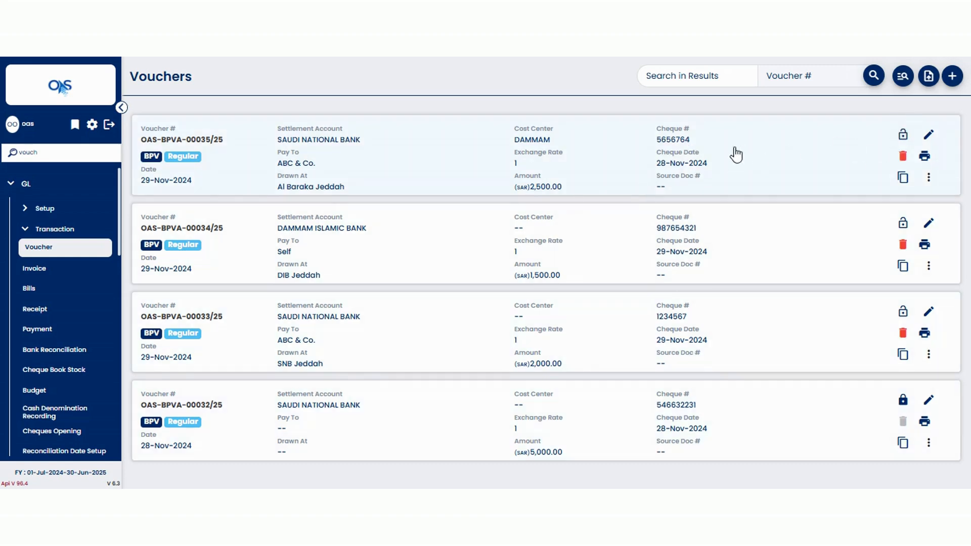
# Step: Open the newly saved ABC & Co. voucher for editing and select Voucher as its print format
pyautogui.click(597, 159)
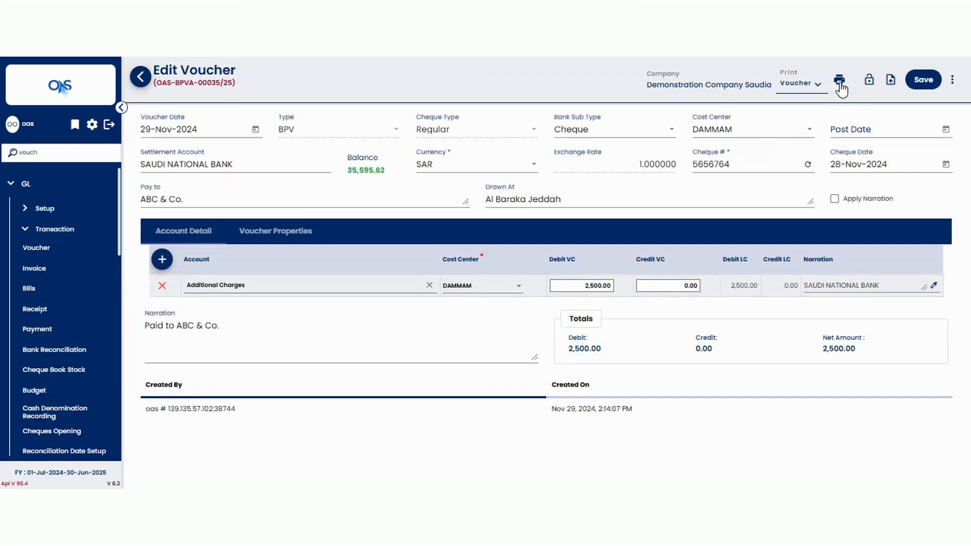
pyautogui.click(808, 84)
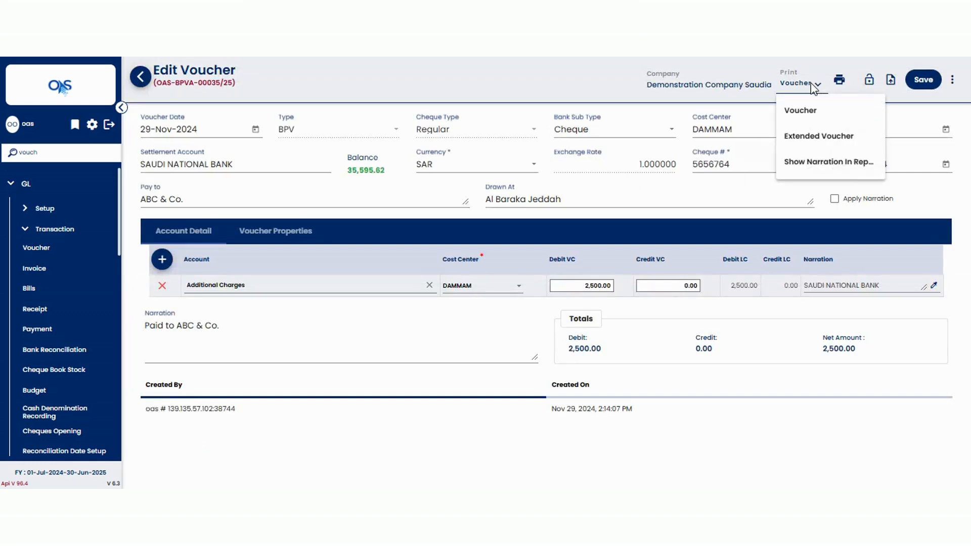
pyautogui.click(803, 110)
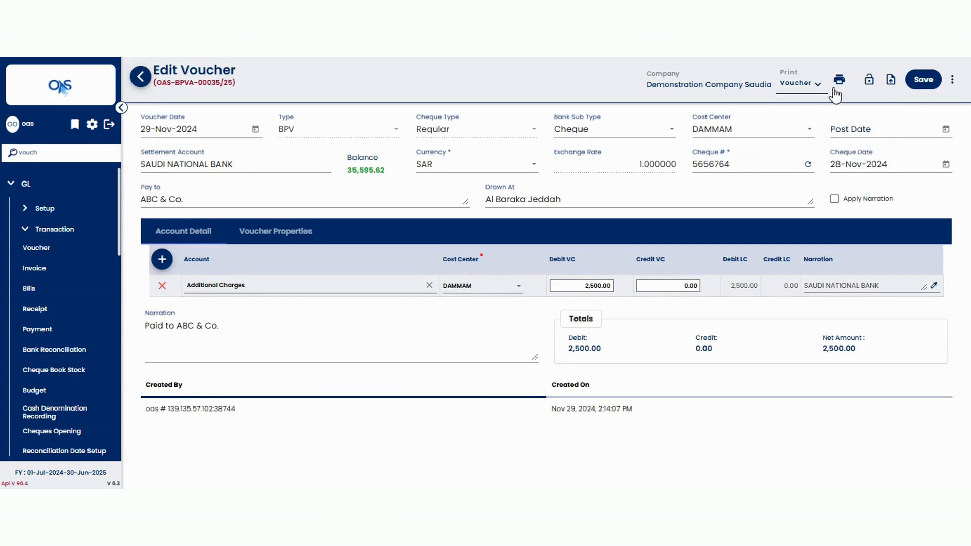
# Step: Generate the printable Bank Payment Voucher and review the whole page, including its title, account entries and signature lines
pyautogui.click(839, 84)
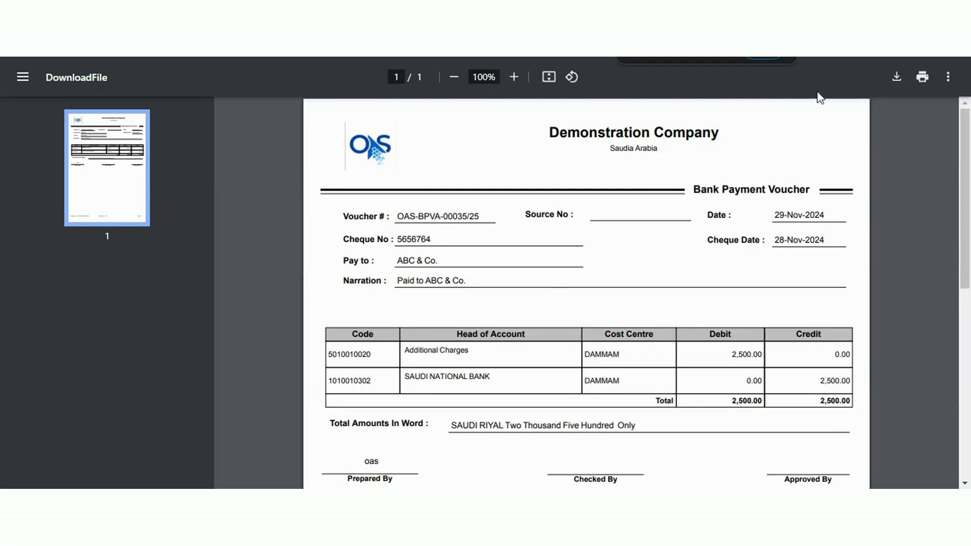
pyautogui.scroll(-10, 419, 306)
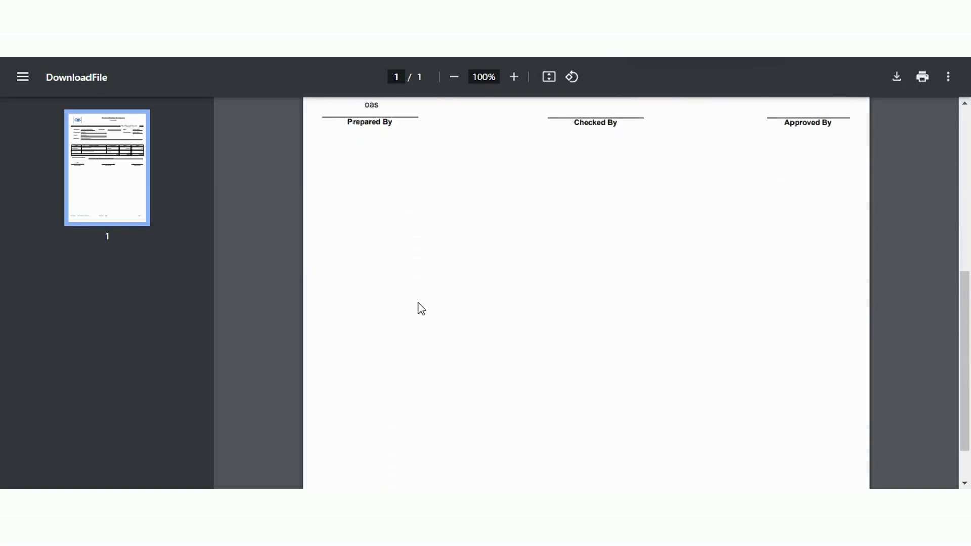
pyautogui.scroll(10, 420, 308)
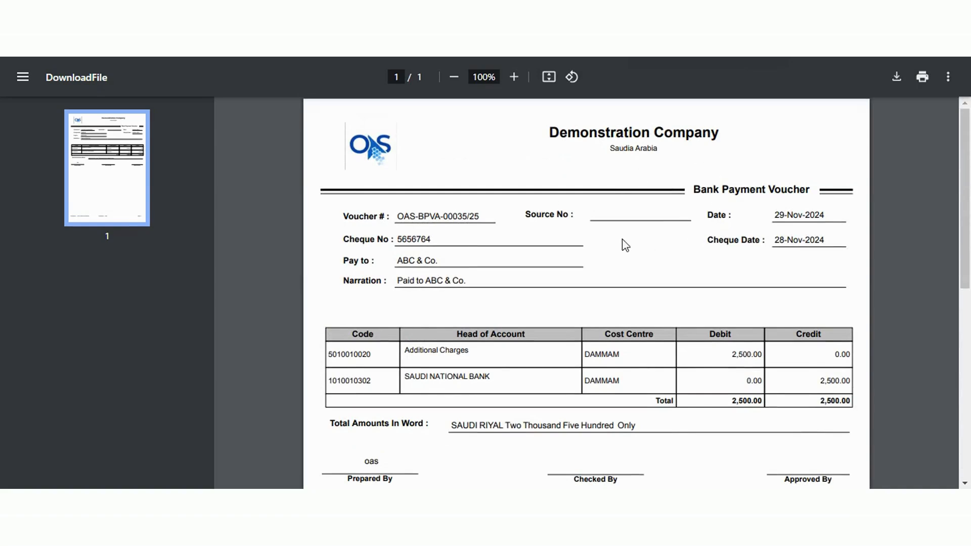
pyautogui.moveTo(694, 191); pyautogui.dragTo(814, 183)
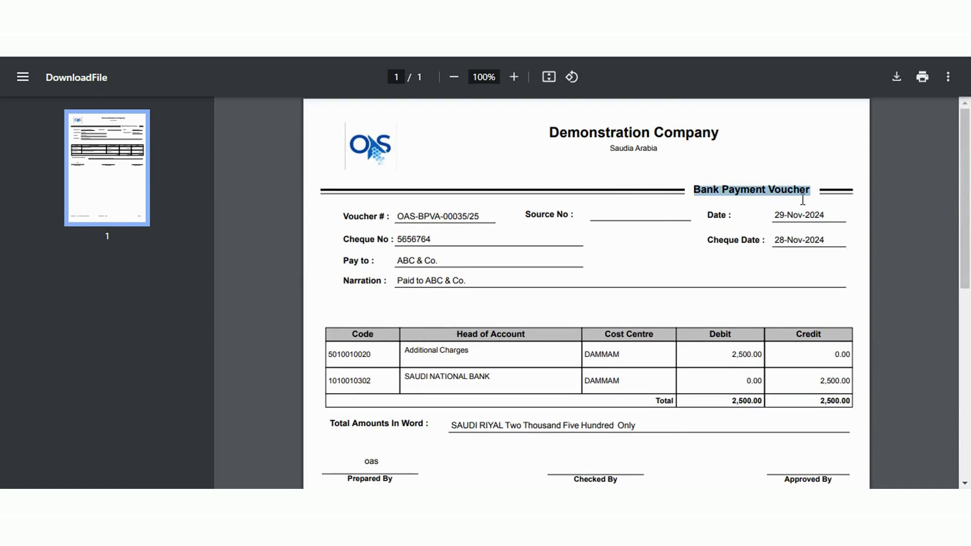
pyautogui.click(802, 200)
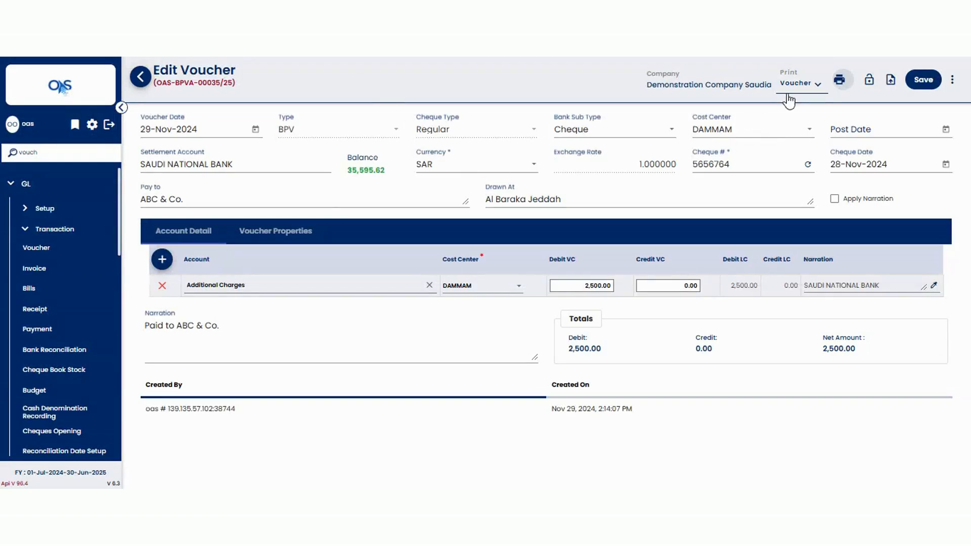
# Step: Open the available print formats for the bank payment voucher
pyautogui.click(795, 84)
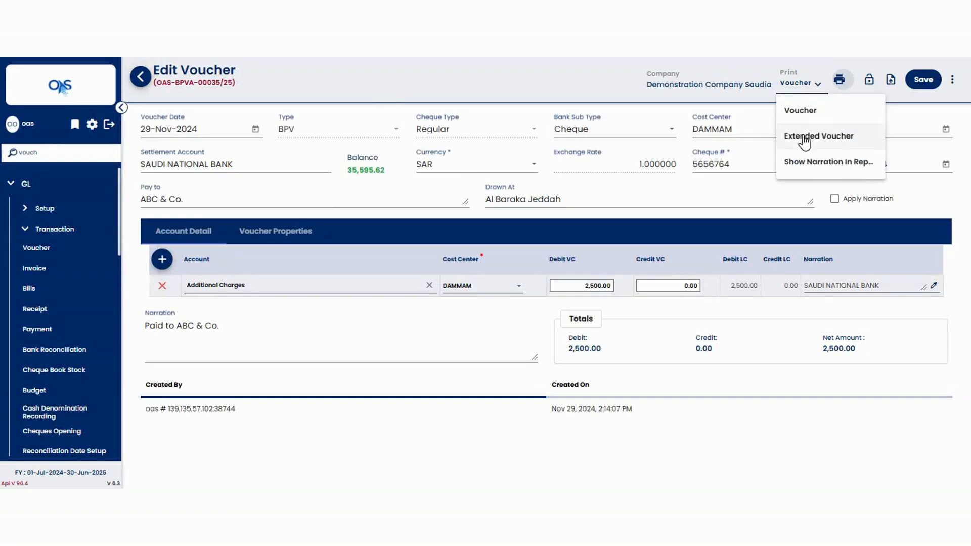